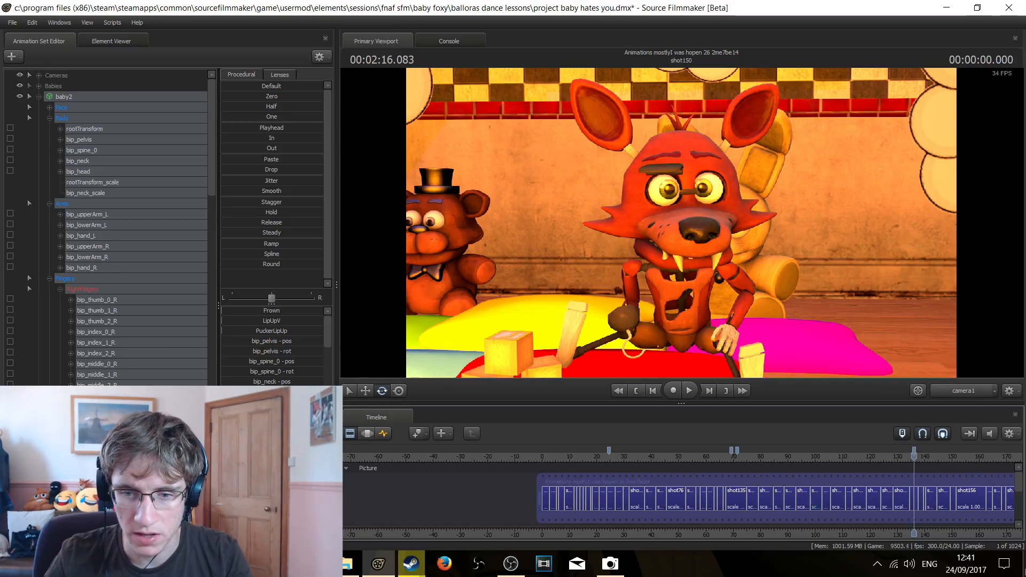
Play back shot150 from its first frame and return the playhead to the shot's start
scroll(951, 490, "up", 3)
scroll(952, 489, "up", 3)
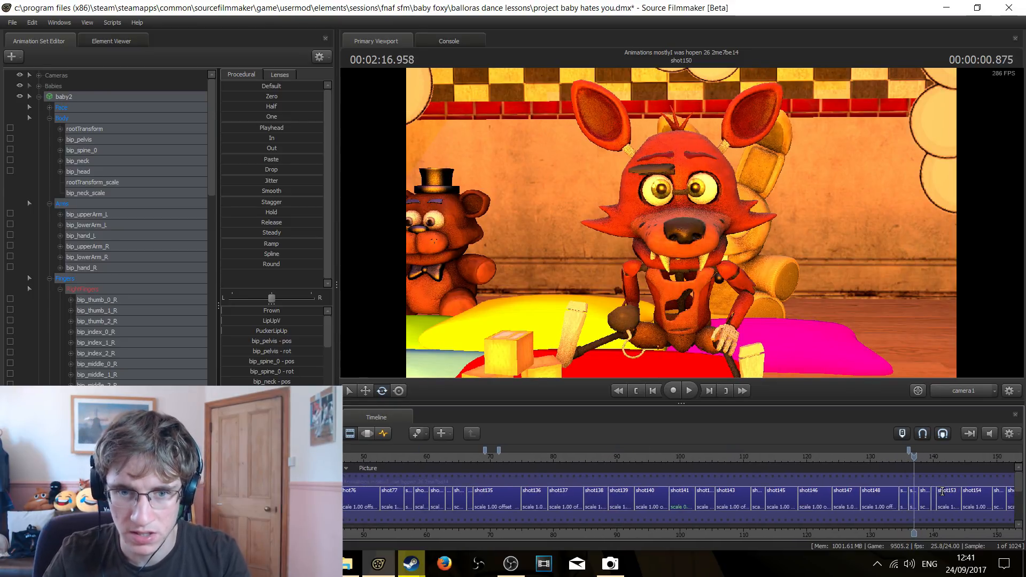
left_click(629, 392)
key("space")
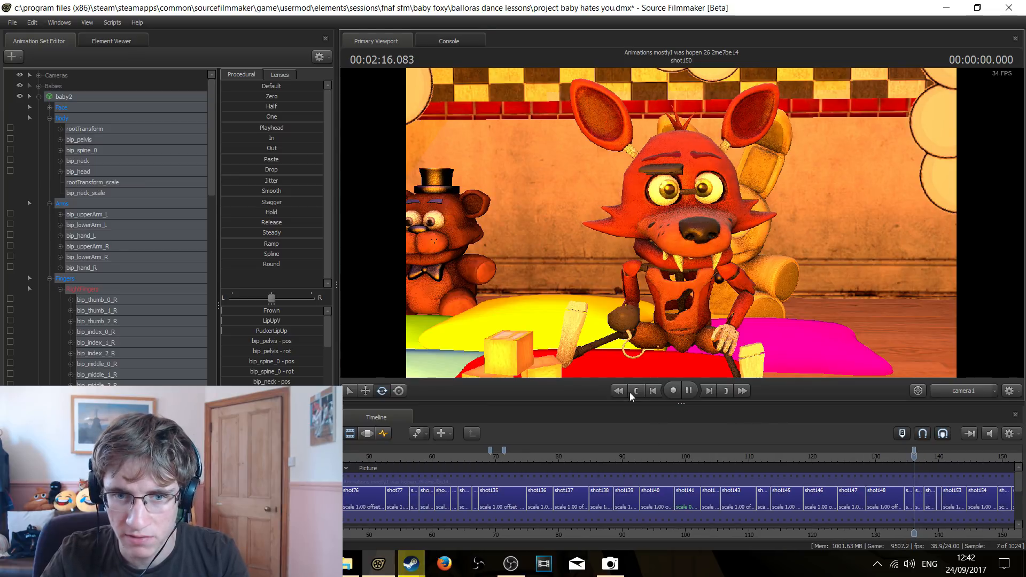
key("space")
left_click(629, 393)
Open shot150 in the Graph Editor and show the keyframes of foxy1's ValveBiped.Bip01_Head1 bone
scroll(929, 497, "up", 5)
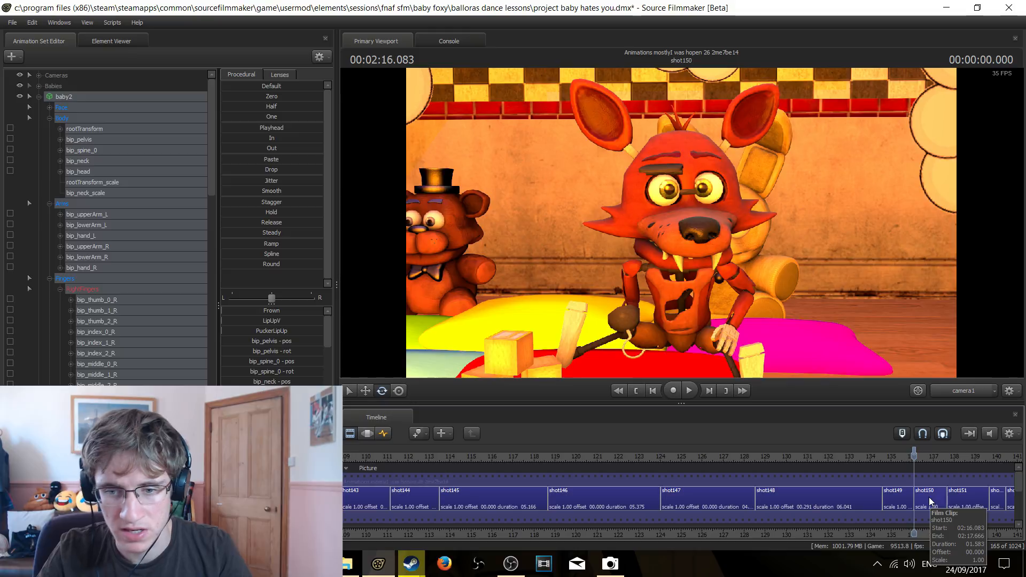
left_click(930, 501)
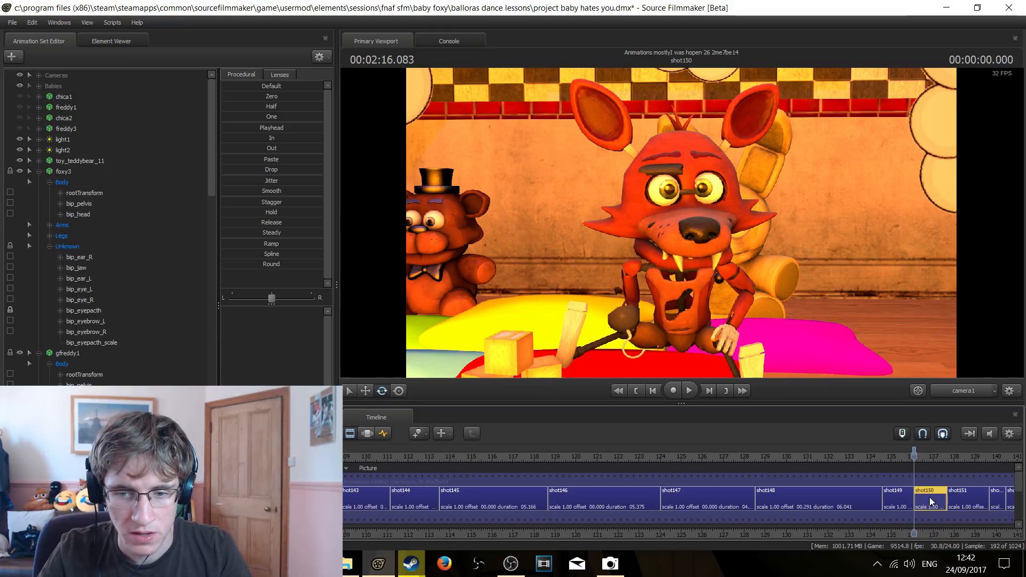
left_click(384, 433)
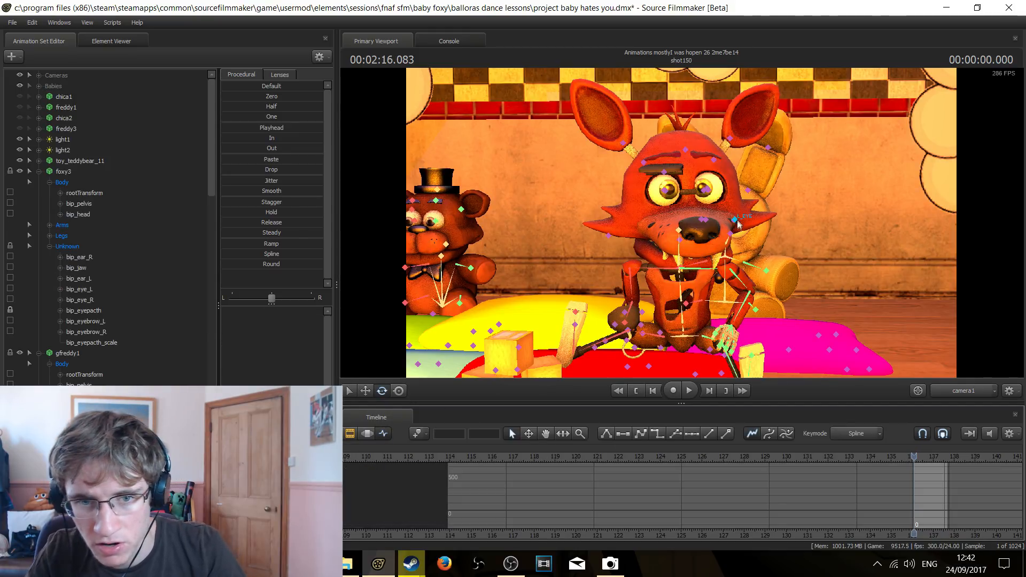
left_click(679, 230)
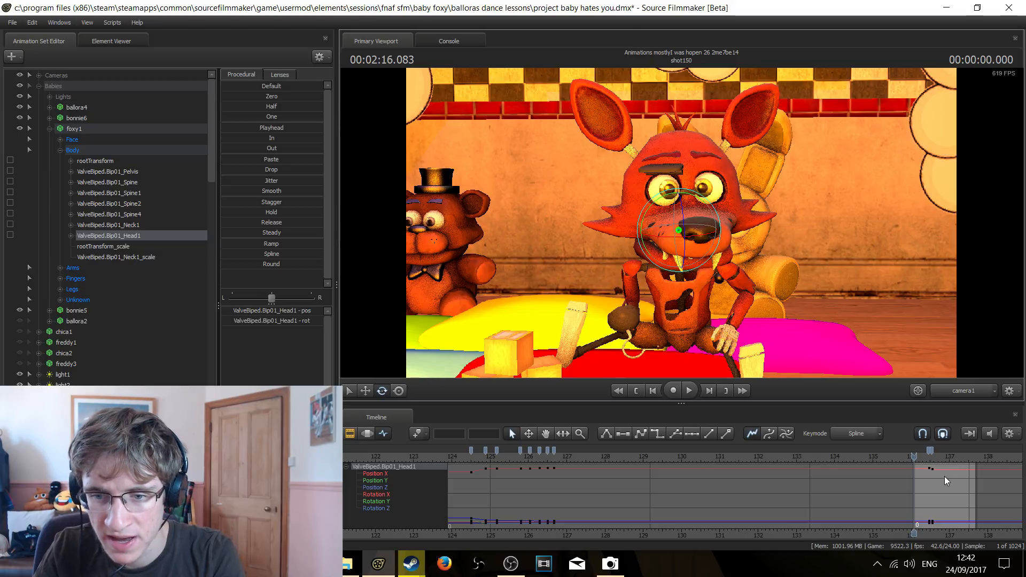
Move the playhead to the head bone's first turn keyframe at 2:16.458 and examine the neighbouring keyframes
key("Down")
scroll(914, 473, "up", 5)
key("Down")
key("Up")
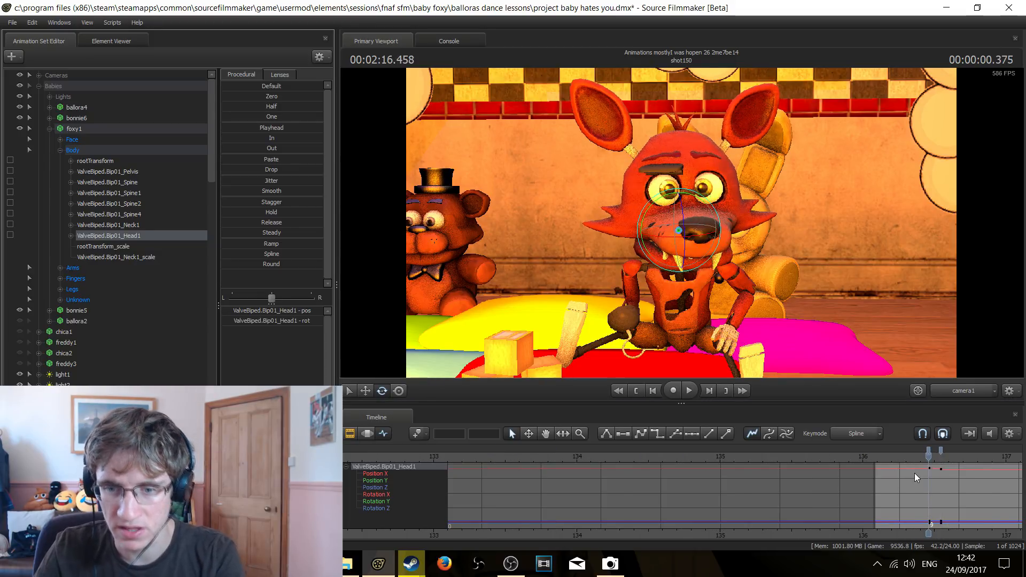
scroll(915, 472, "down", 3)
key("Down")
key("Up")
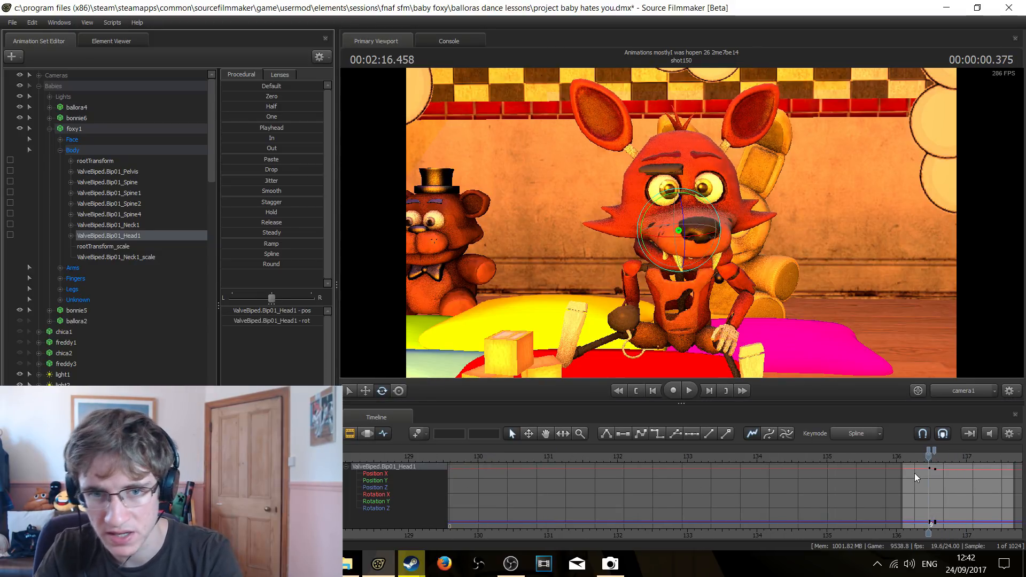
key("Down")
key("Up")
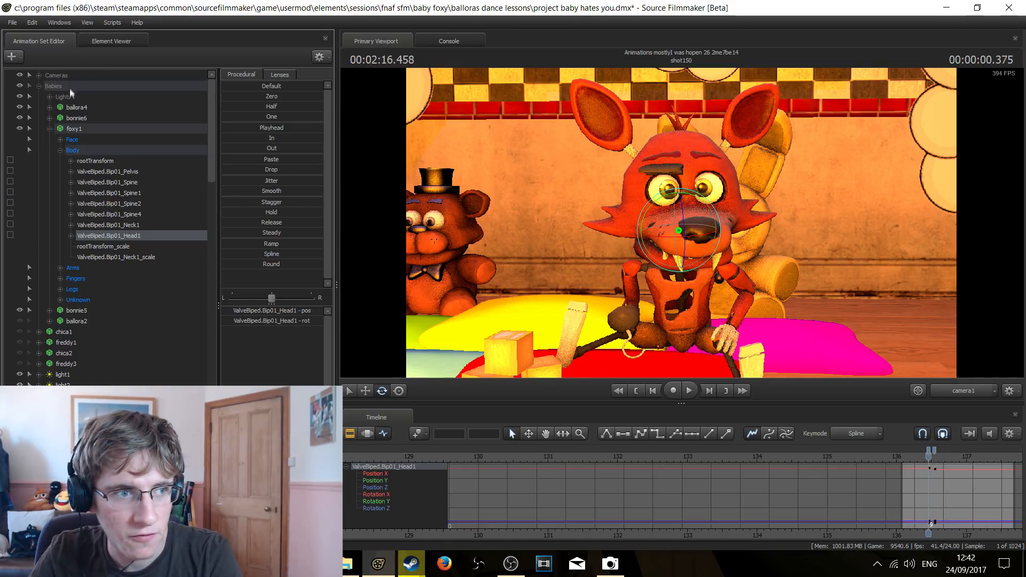
Show foxy1's Face and right eyelid curves, and compare the head bone's pose at 2:16.458 and 2:16.541
left_click(72, 140)
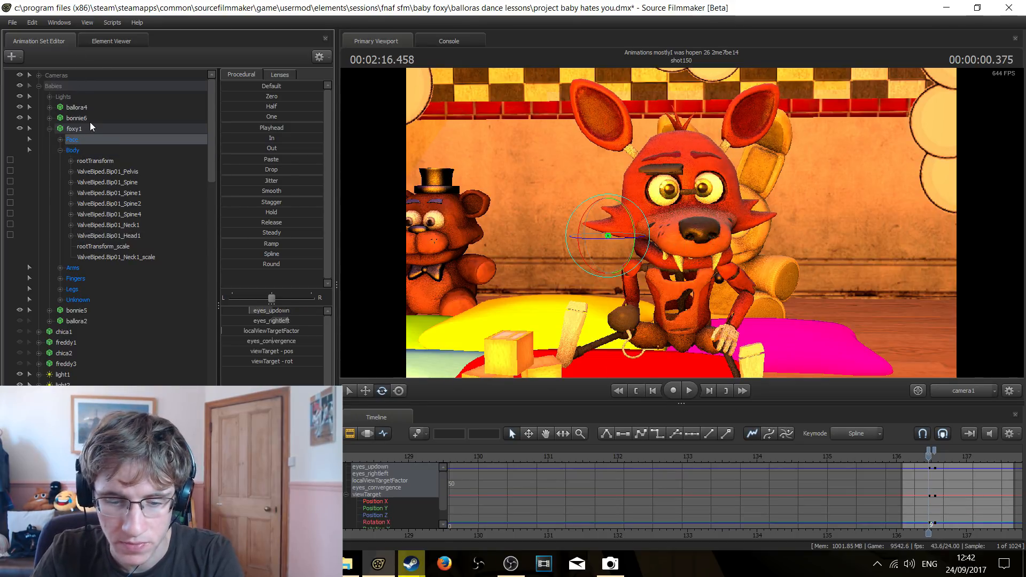
key("Right")
key("Right")
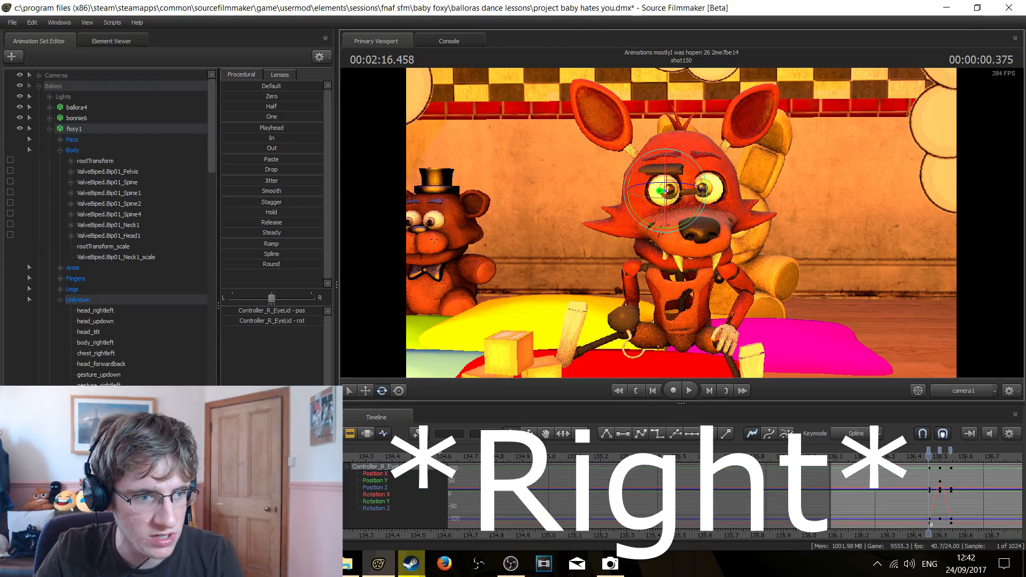
left_click(691, 223, "ctrl")
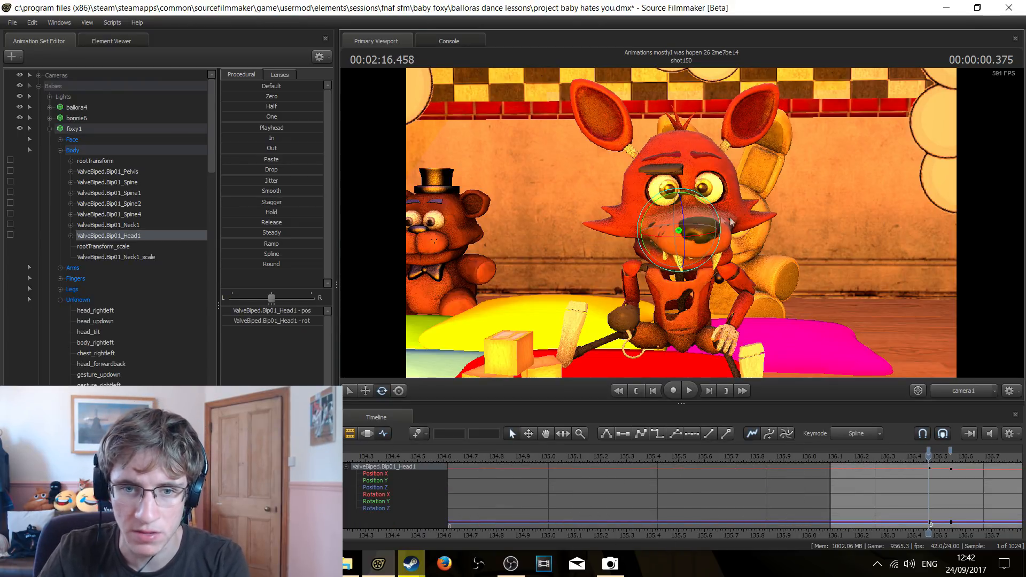
key("Right")
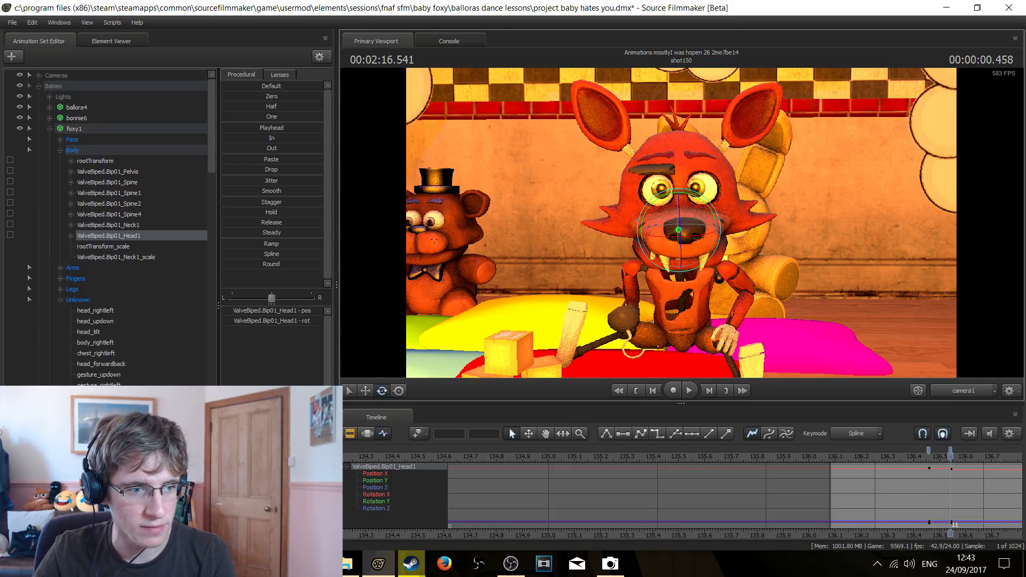
Select foxy1's Controller_R_EyeLid and Controller_L_EyeLid and compare the first and last keyframes of the blink
left_click(78, 300)
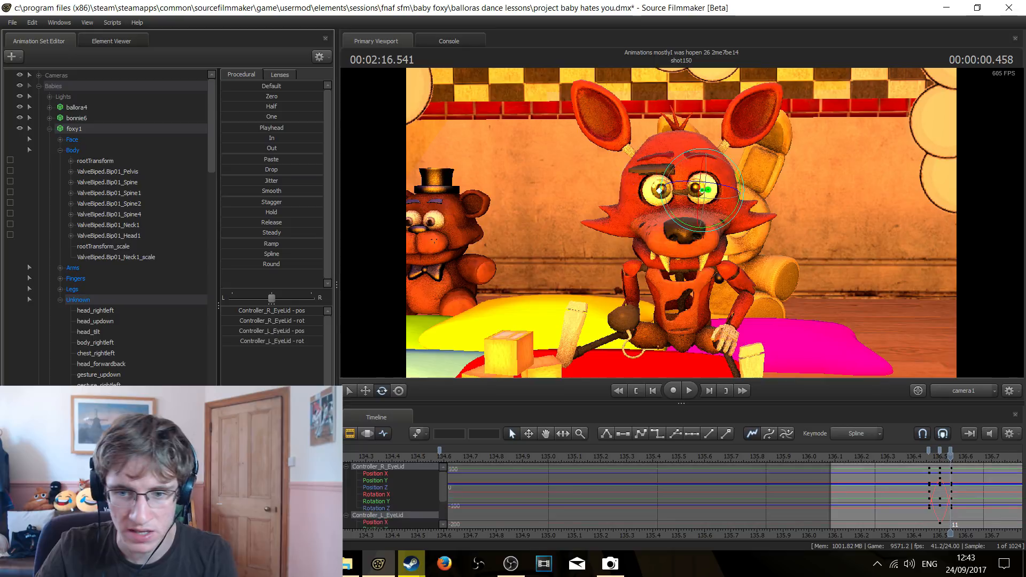
left_click(928, 458)
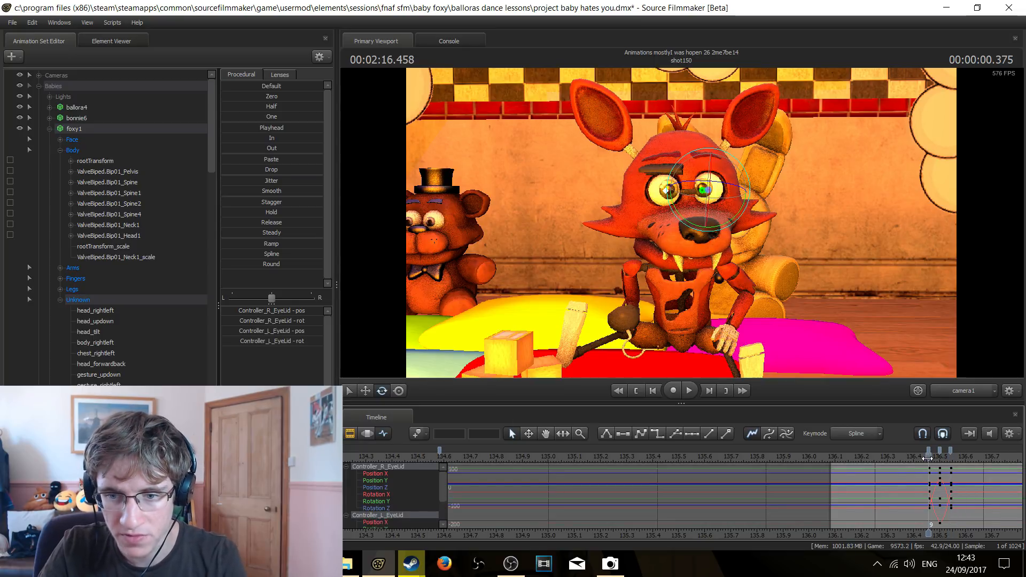
left_click(951, 459)
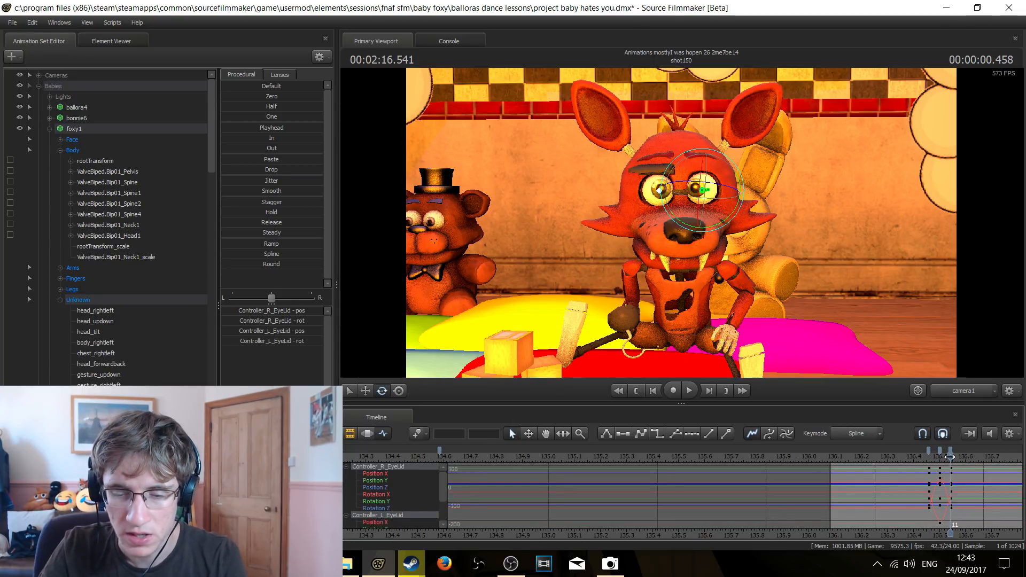
scroll(947, 458, "up", 3)
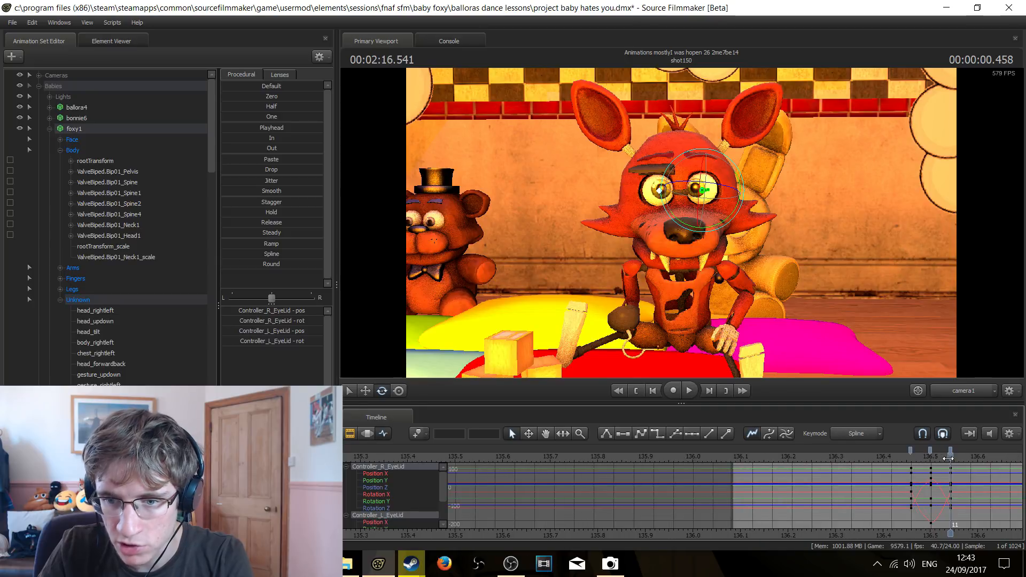
Step frame by frame through the eyelid keyframes at 2:16.458, 2:16.500 and 2:16.541 to examine the blink
key("Left")
key("Left")
key("Right")
scroll(950, 463, "up", 2)
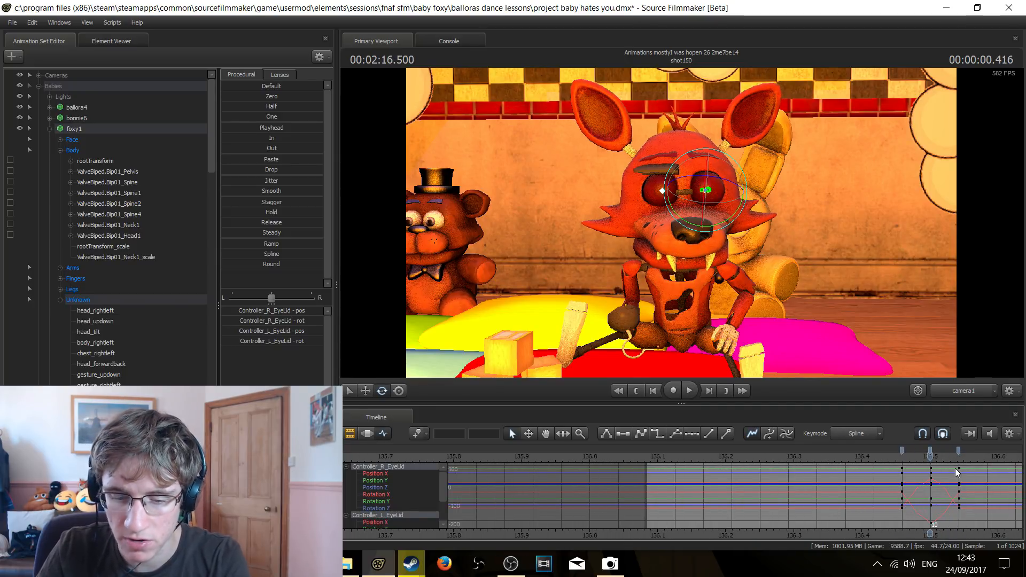
key("Left")
scroll(936, 471, "up", 2)
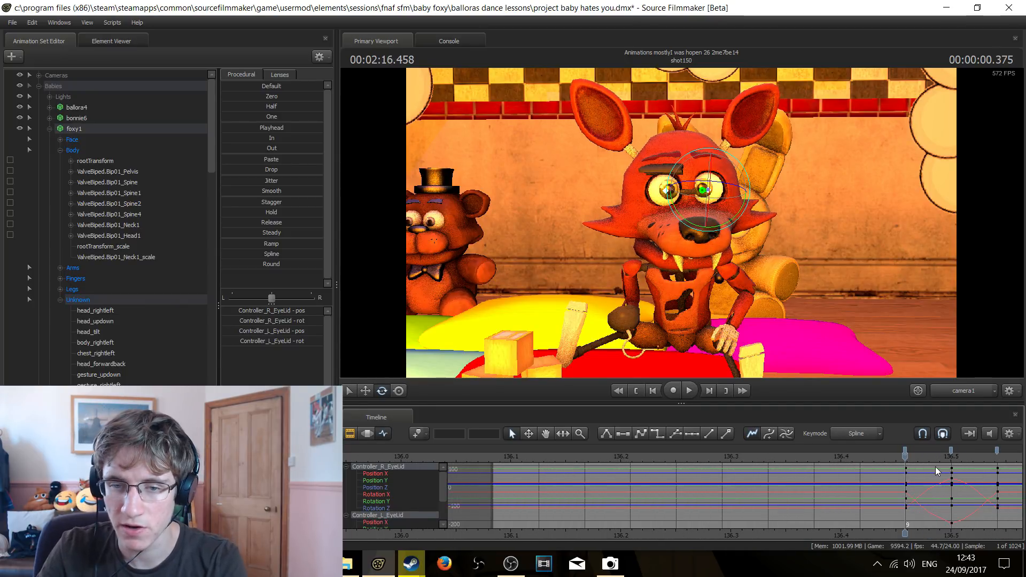
key("Right")
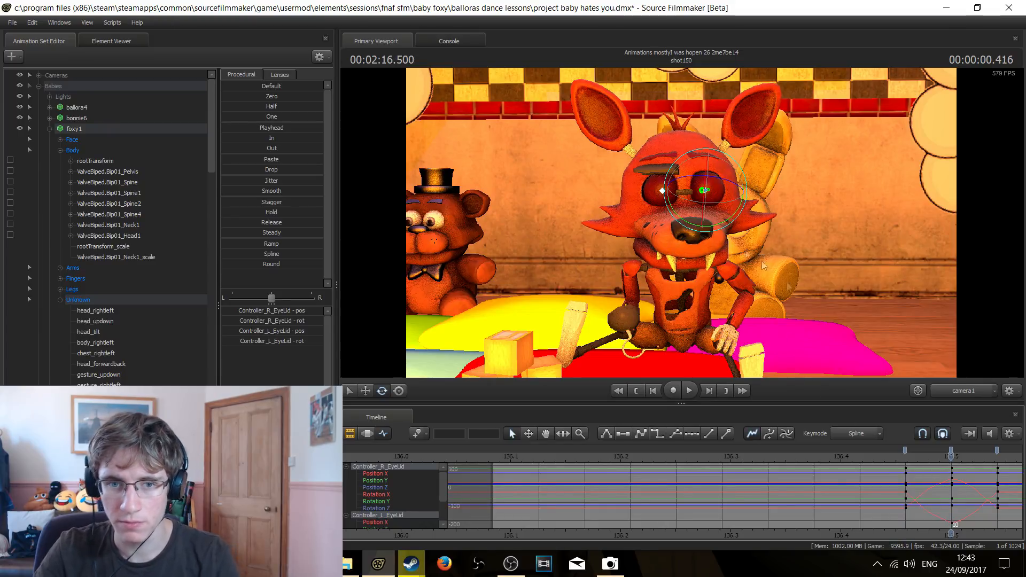
key("Right")
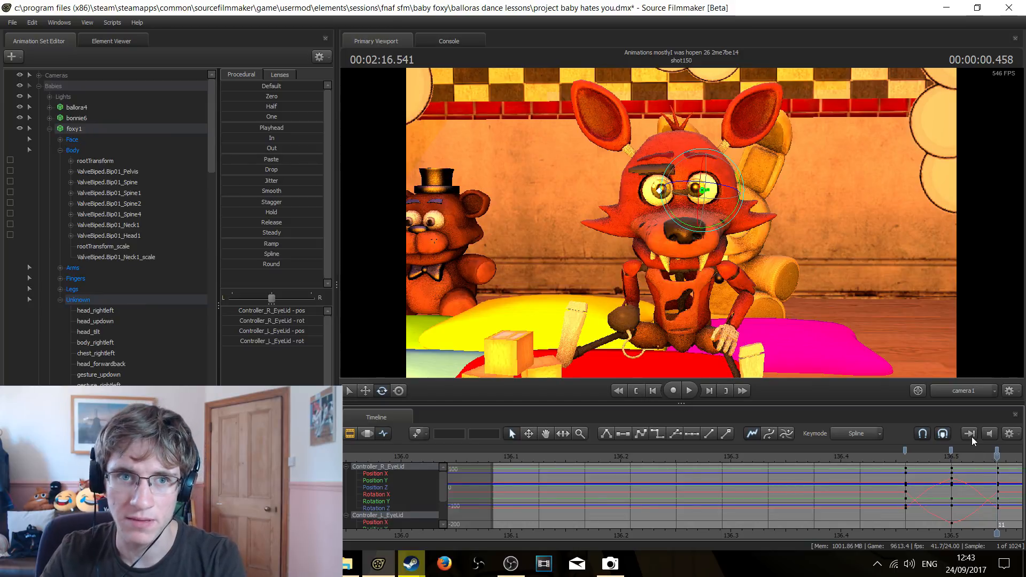
Step back and forth through the blink again, comparing the open-eye keyframes before and after the head turn
key("Left")
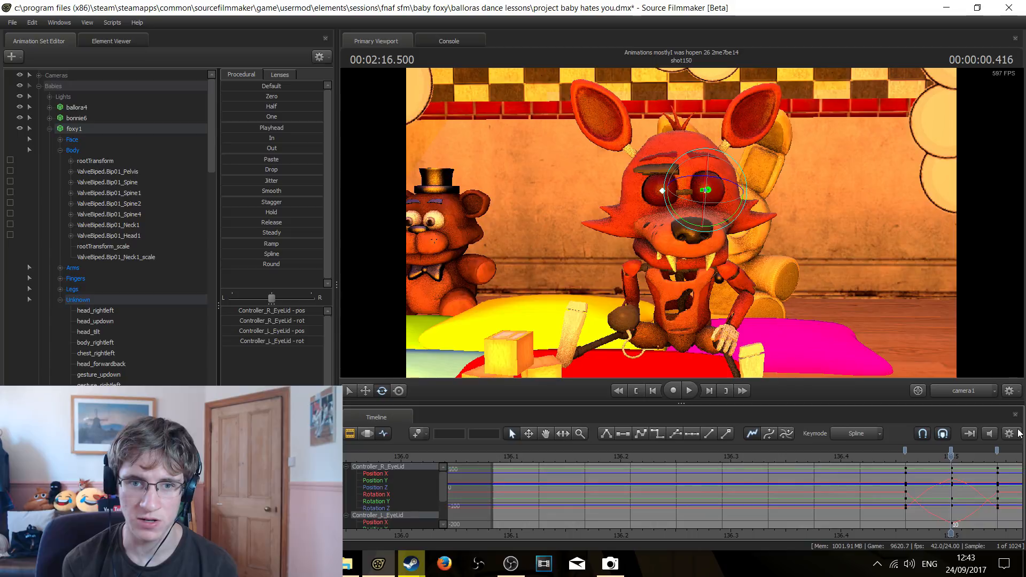
key("Left")
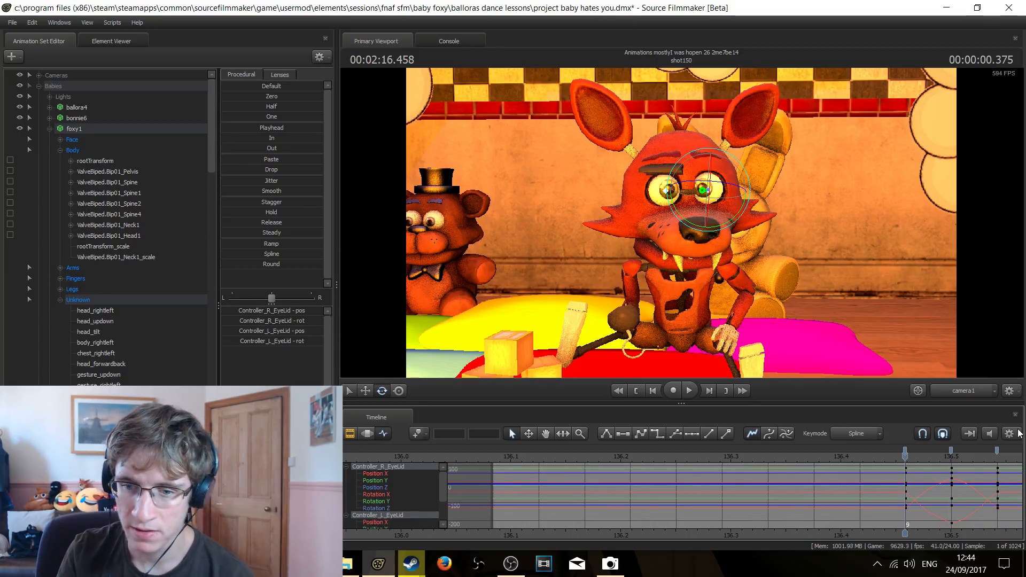
key("Right")
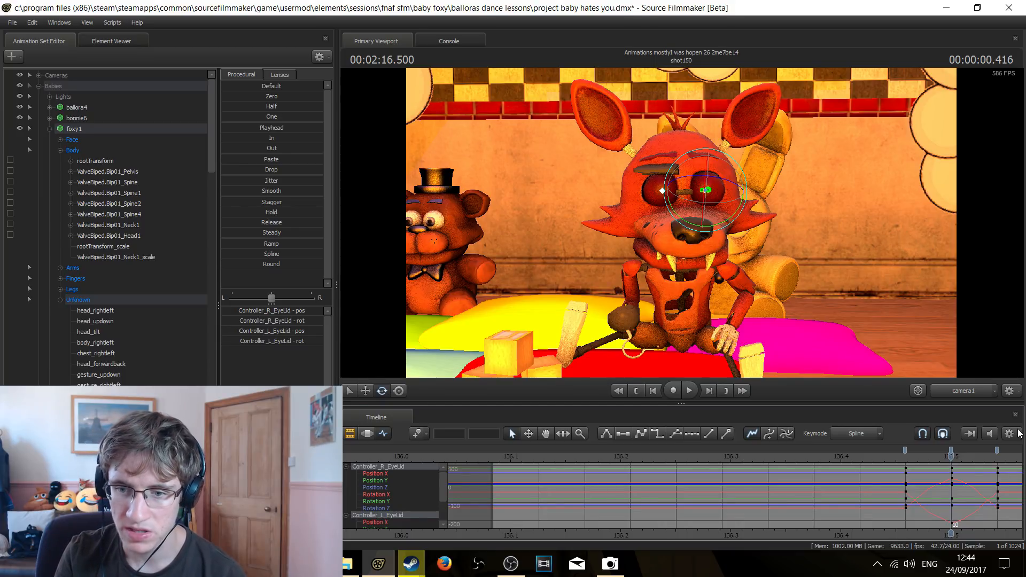
key("Right")
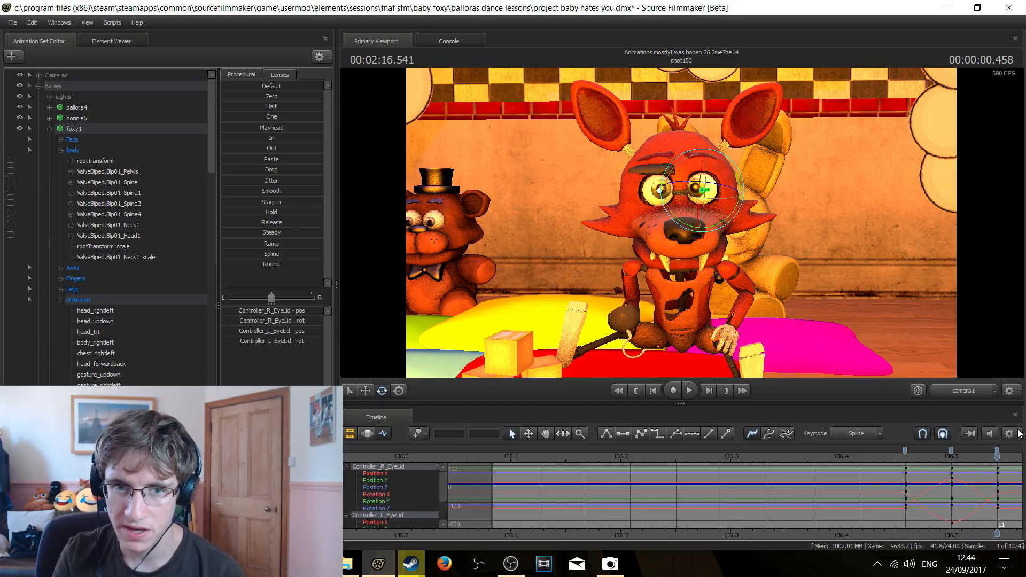
left_click(906, 458)
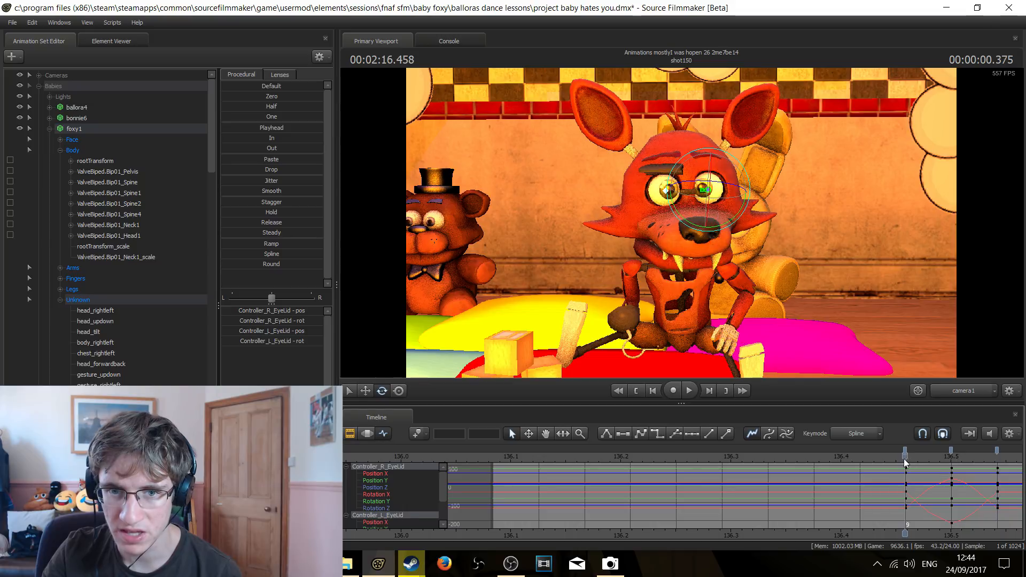
left_click(998, 457)
left_click(906, 459)
scroll(950, 499, "down", 2)
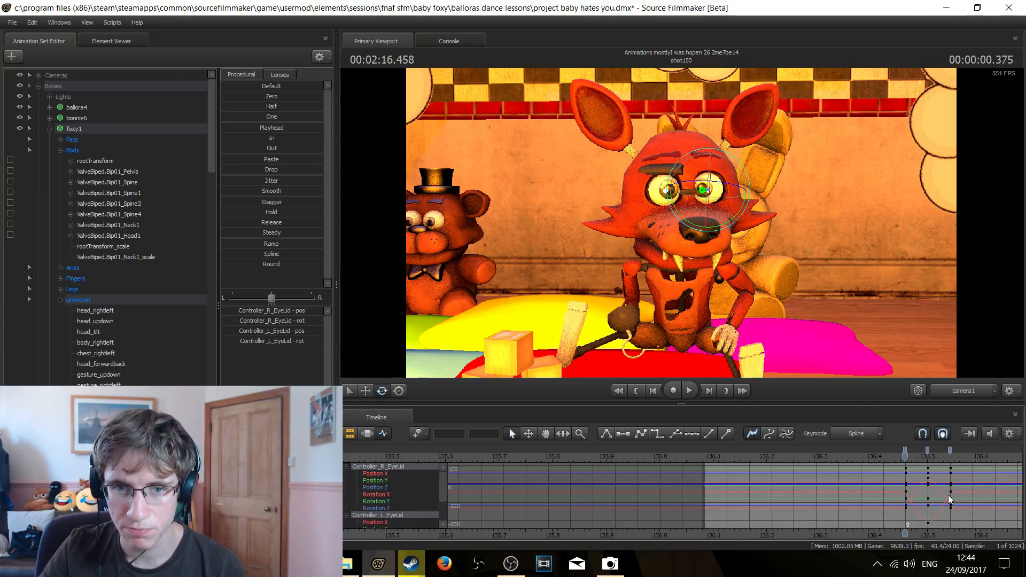
Play back shot150 from its start to check the blink during the head turn, and return to the start
scroll(948, 495, "down", 3)
key("space")
scroll(949, 497, "down", 4)
left_click(618, 391)
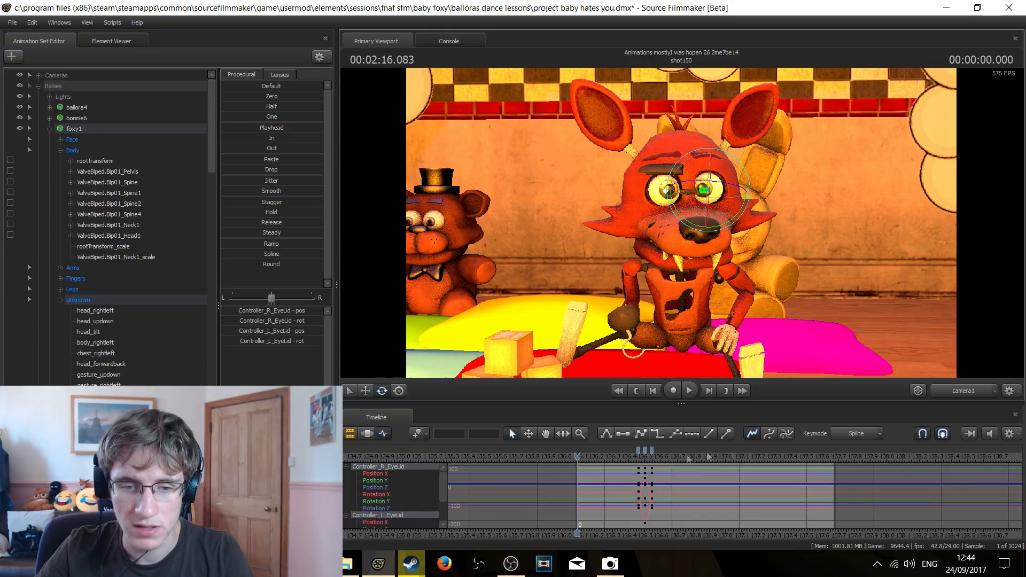
key("space")
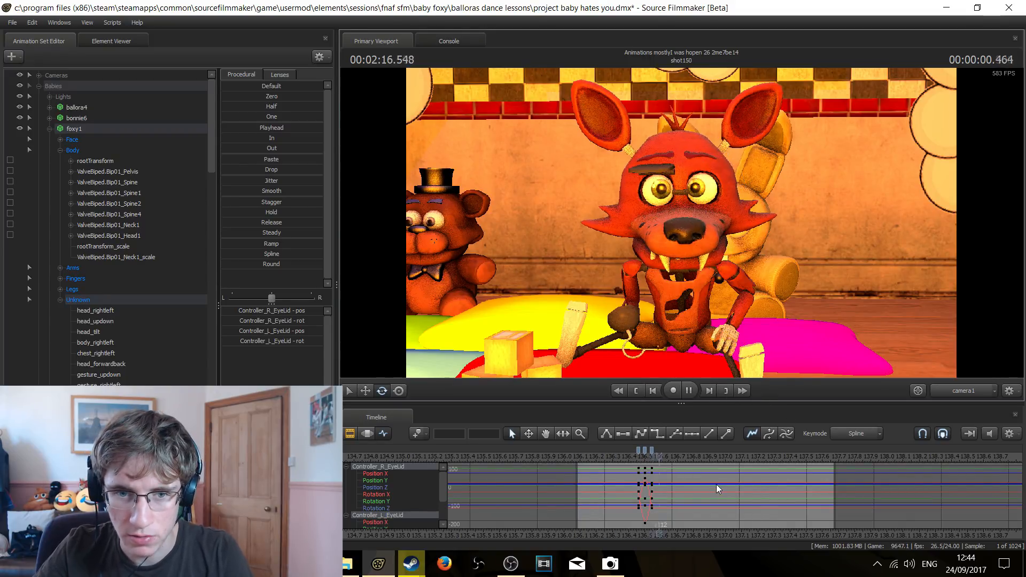
key("space")
left_click(636, 390)
Return to the Clip Editor and play from shot150 into shot151, stopping at 2:18.500
scroll(841, 472, "down", 5)
key("space")
key("F2")
key("space")
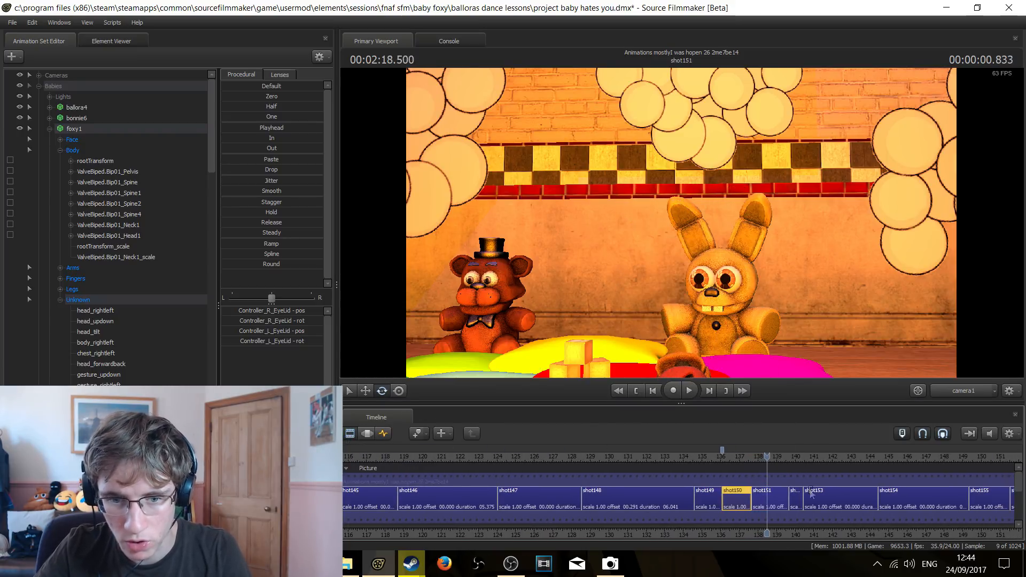
Replay shot151 from its first frame and stop as foxy falls forward at 2:18.000
left_click(633, 390)
scroll(817, 507, "up", 3)
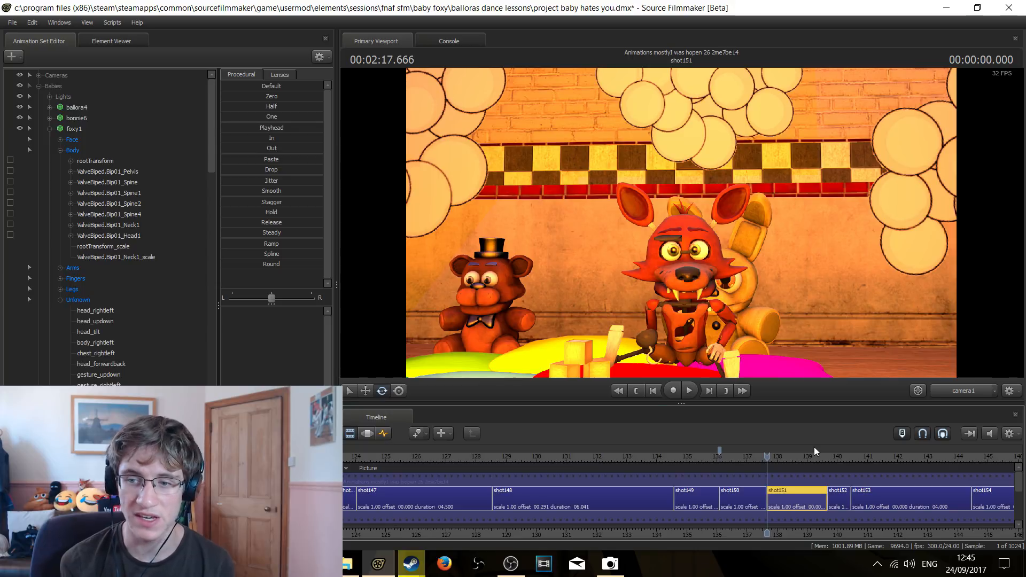
key("space")
key("space")
Switch to the Work Camera, fly to foxy's side, and advance the fall to 2:18.166
left_click(979, 393)
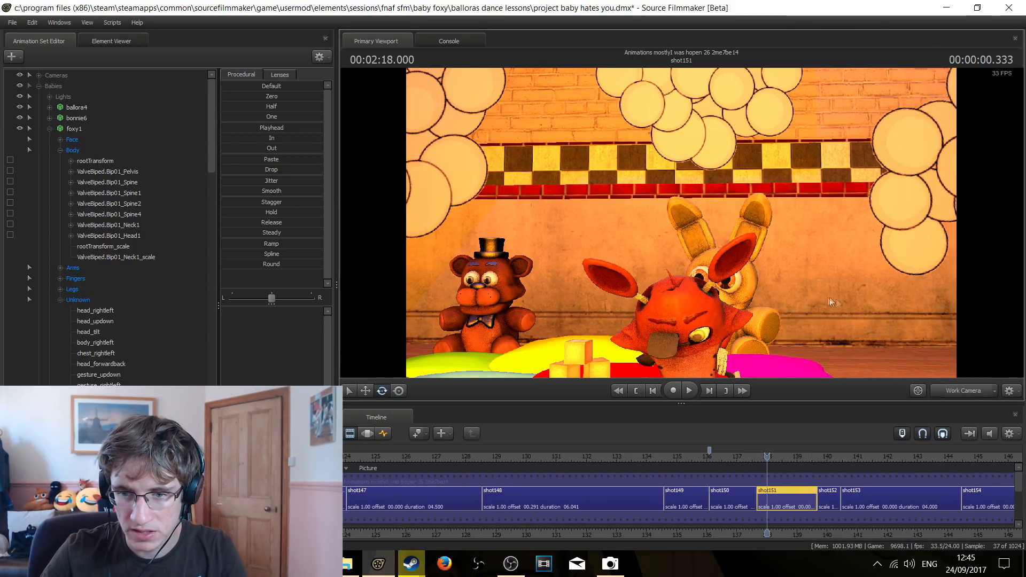
left_click_drag(830, 297, 887, 320)
key("w")
key("d")
mouse_move(681, 215)
left_mouse_down()
mouse_move(700, 227)
mouse_move(681, 215)
left_mouse_up()
key("Right")
key("Right")
key("Right")
key("Right")
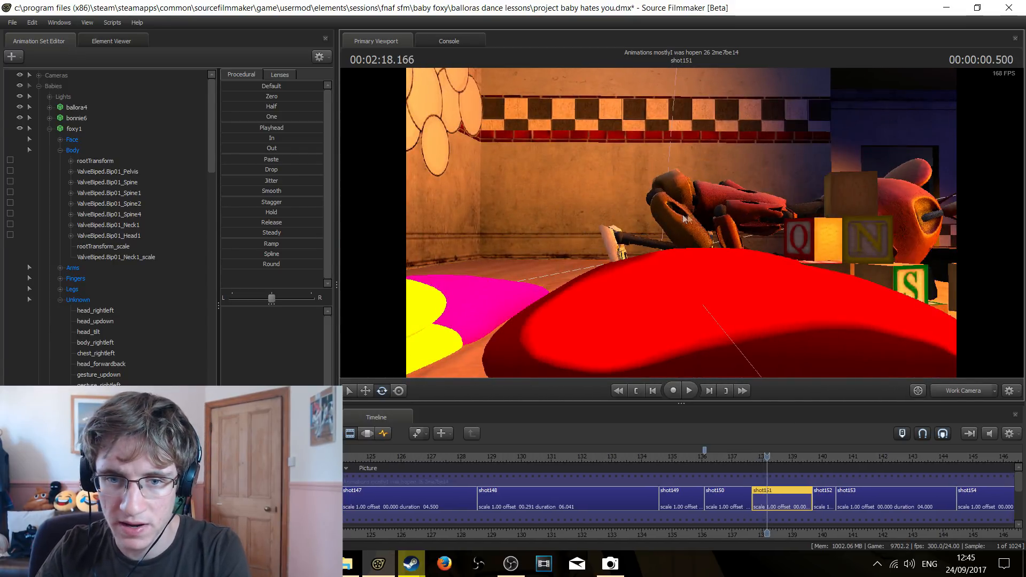
Go back one frame to 2:18.125, inspect foxy's fallen pose up close, and return the viewport to camera1
key("Left")
left_click_drag(799, 214, 922, 355)
key("z")
key("w")
key("s")
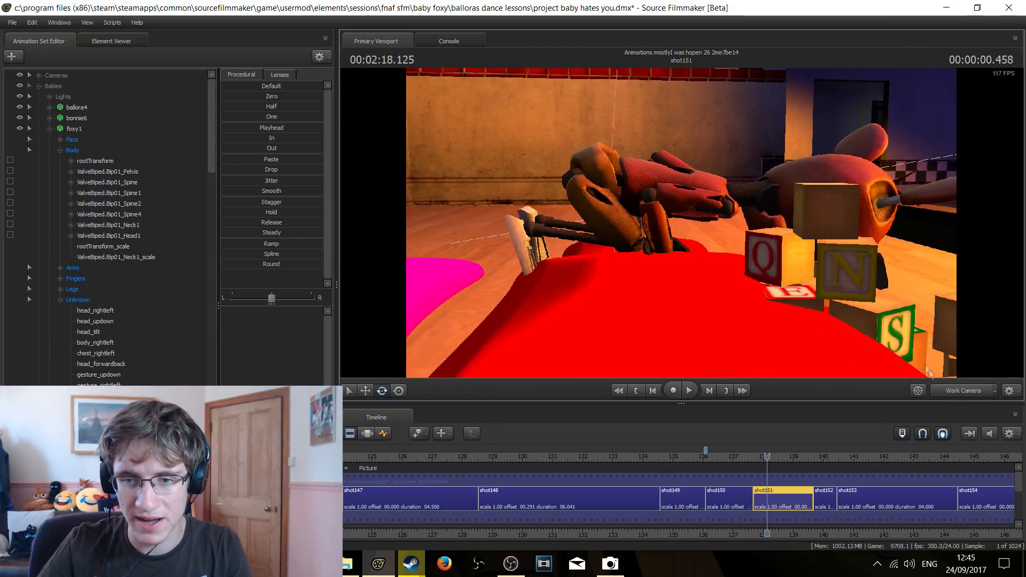
left_click(966, 390)
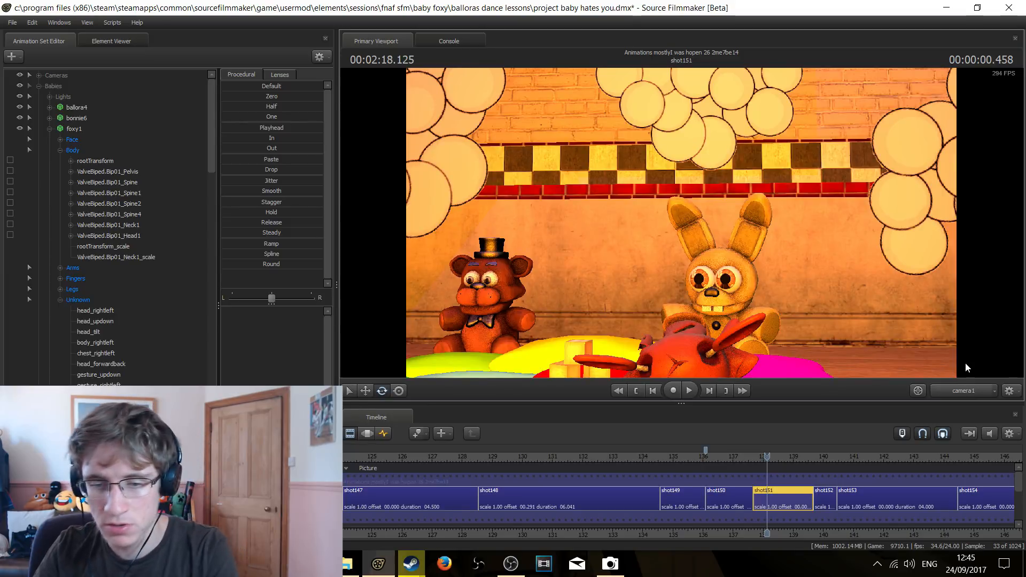
Step back frame by frame through foxy's fall in shot151 to 2:17.833
key("Left")
key("Left")
key("Left")
key("Left")
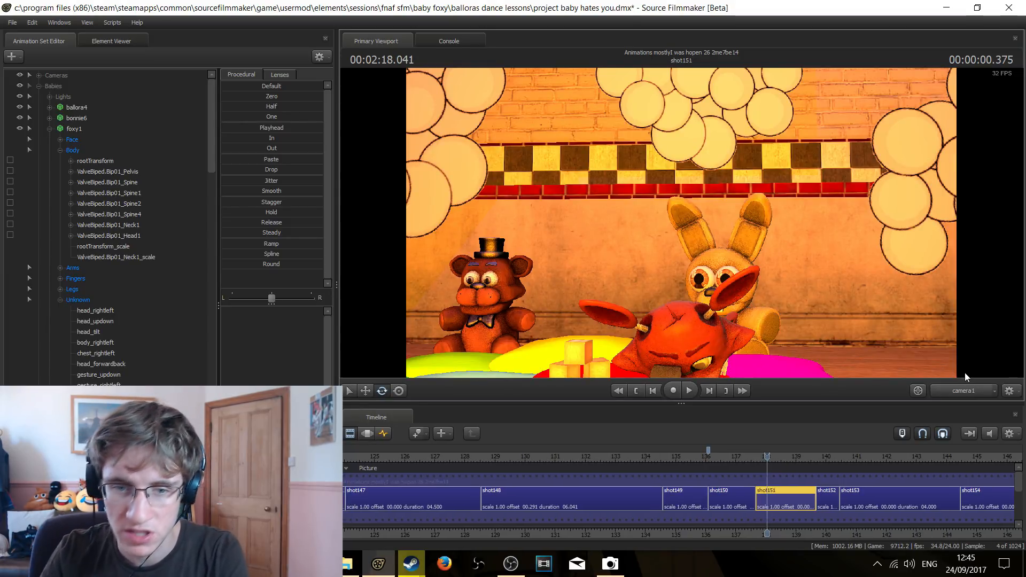
key("Left")
key("Left")
key("Left")
key("Left")
key("Left")
key("Left")
key("Left")
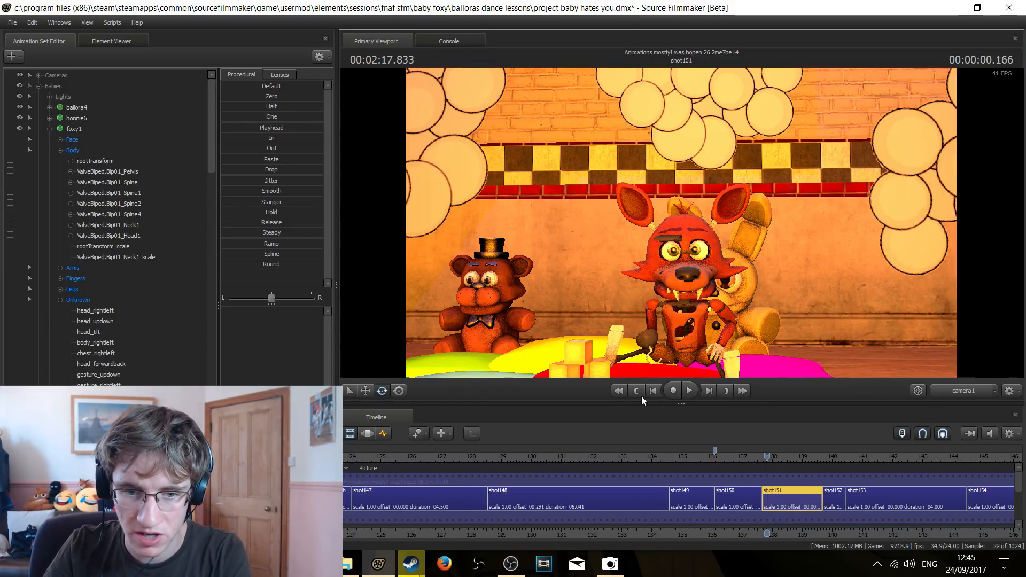
Play shot151 from its first frame and stop at 2:19.458
scroll(834, 477, "down", 3)
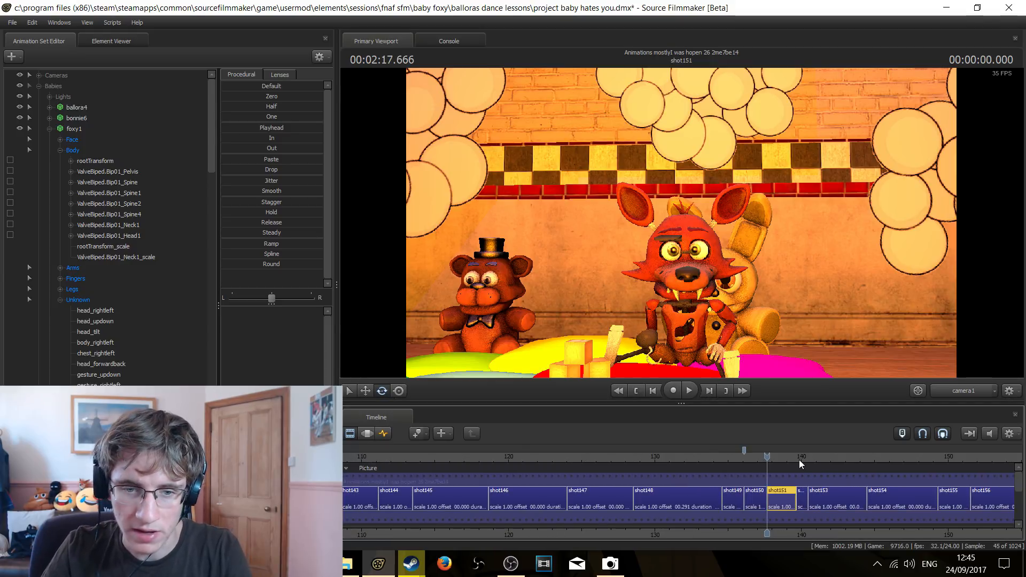
key("space")
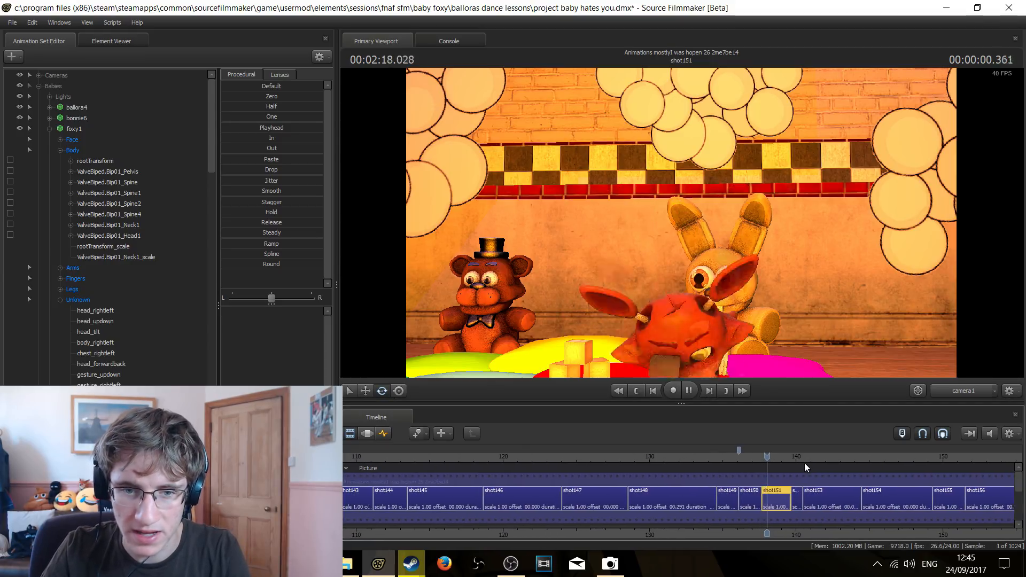
key("space")
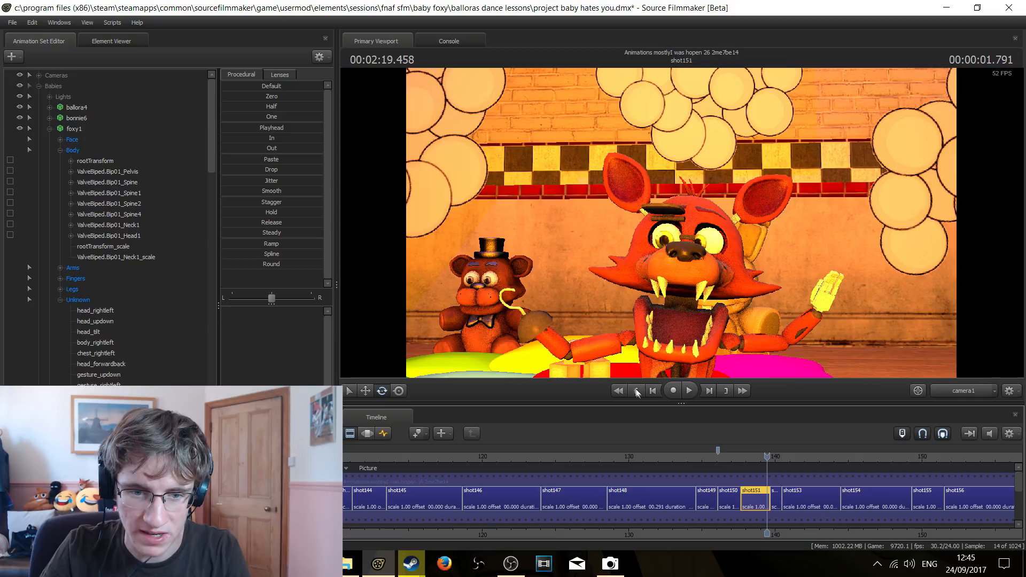
Return to the start of shot150, switch to the Work Camera, and play through foxy's fall to 2:18.958
left_click(636, 391)
left_click(636, 390)
left_click(977, 389)
left_click_drag(681, 223, 741, 222)
key("space")
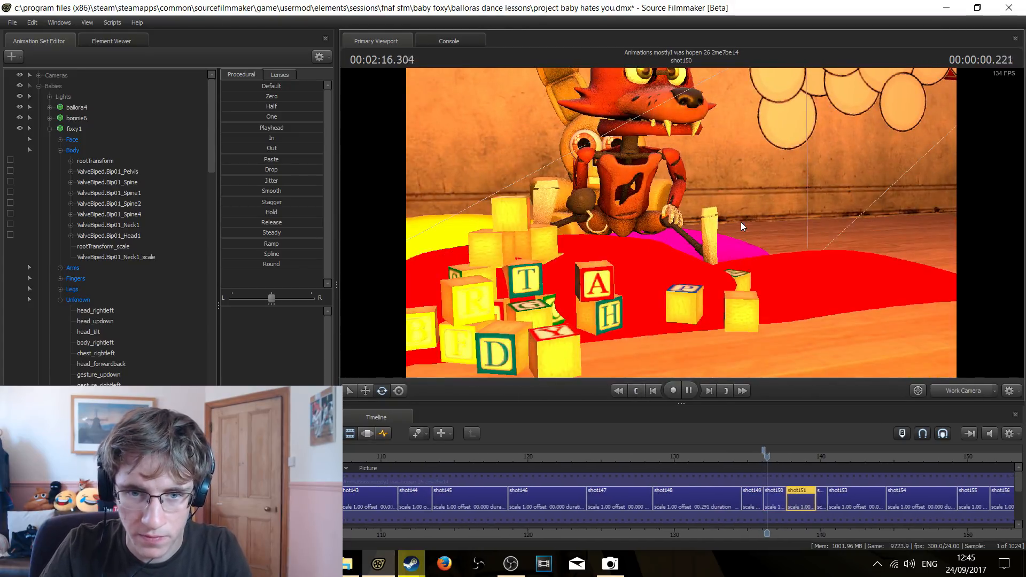
left_click_drag(741, 222, 681, 222)
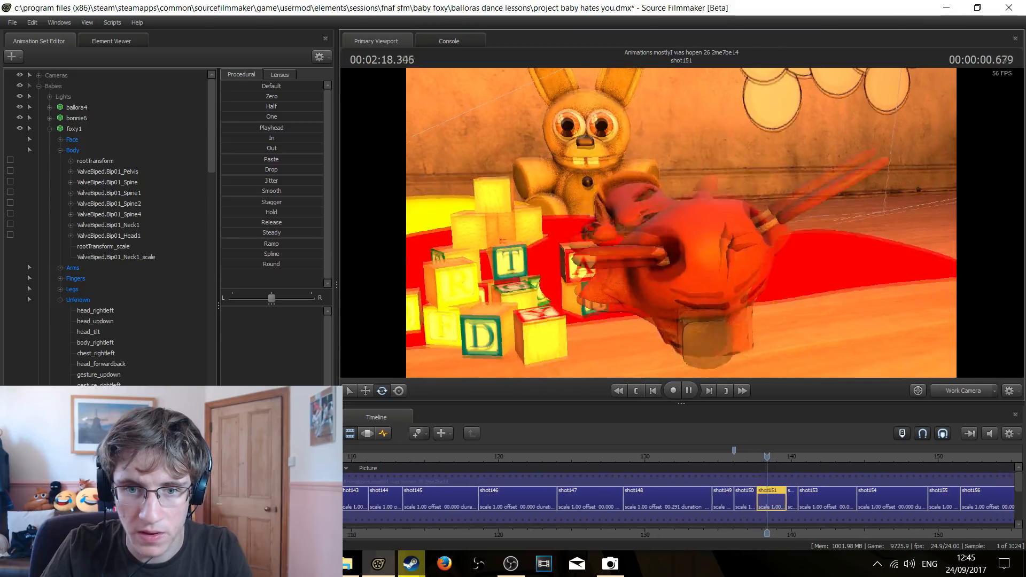
key("space")
Move the playhead back to 2:17.916 and inspect foxy's leaning pose up close with the Work Camera
left_click(646, 397)
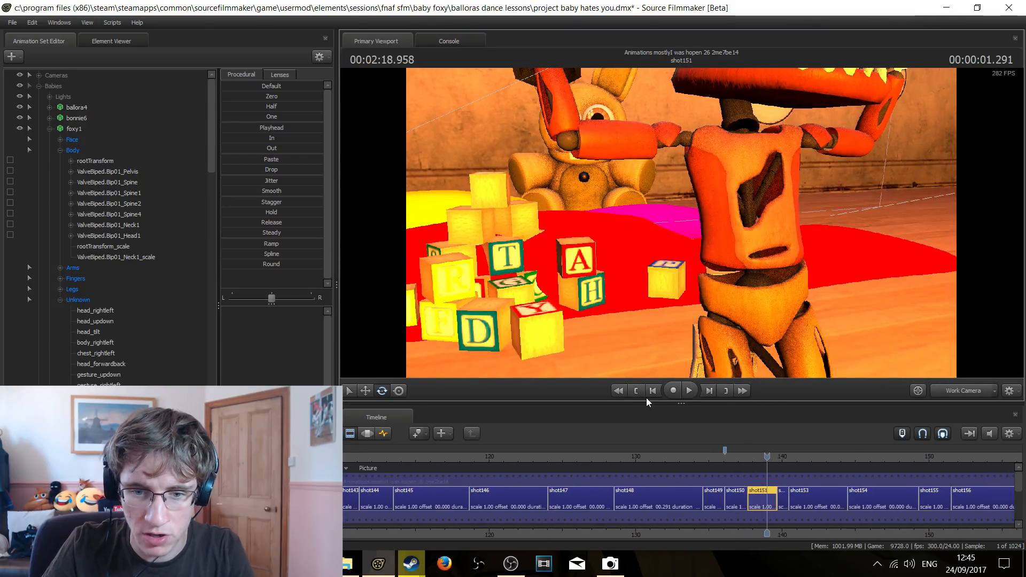
left_click_drag(689, 235, 682, 224)
scroll(753, 497, "up", 4)
left_click(716, 456)
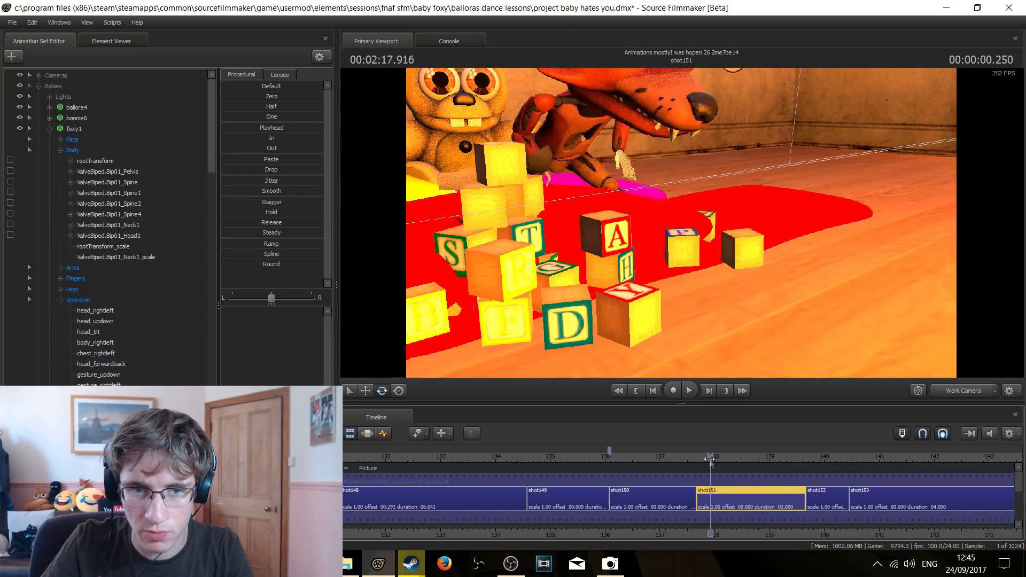
left_click(710, 456)
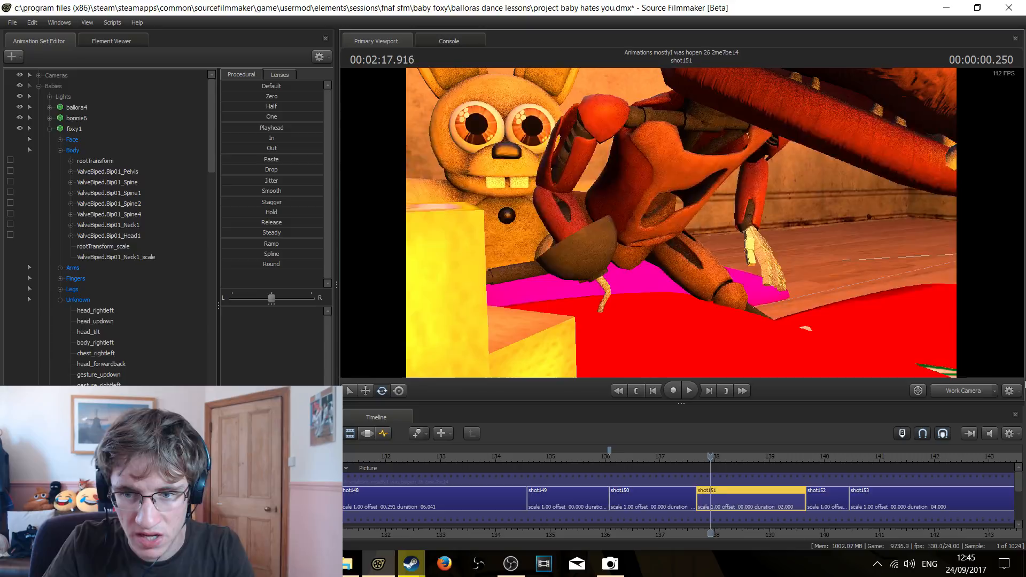
Play the fall through camera1 to 2:18.291 and switch the viewport back to the Work Camera
left_click(977, 390)
key("space")
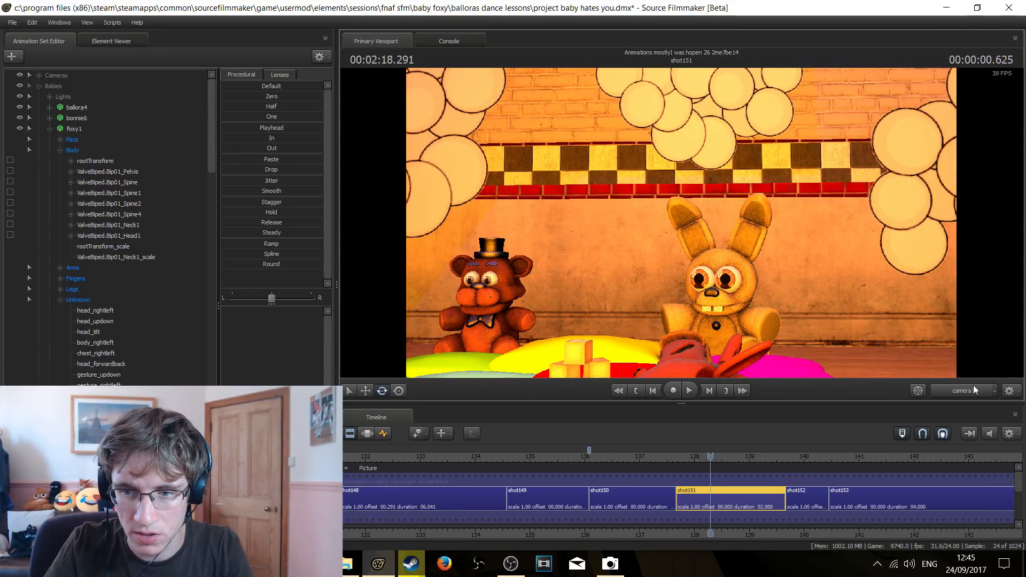
left_click(973, 390)
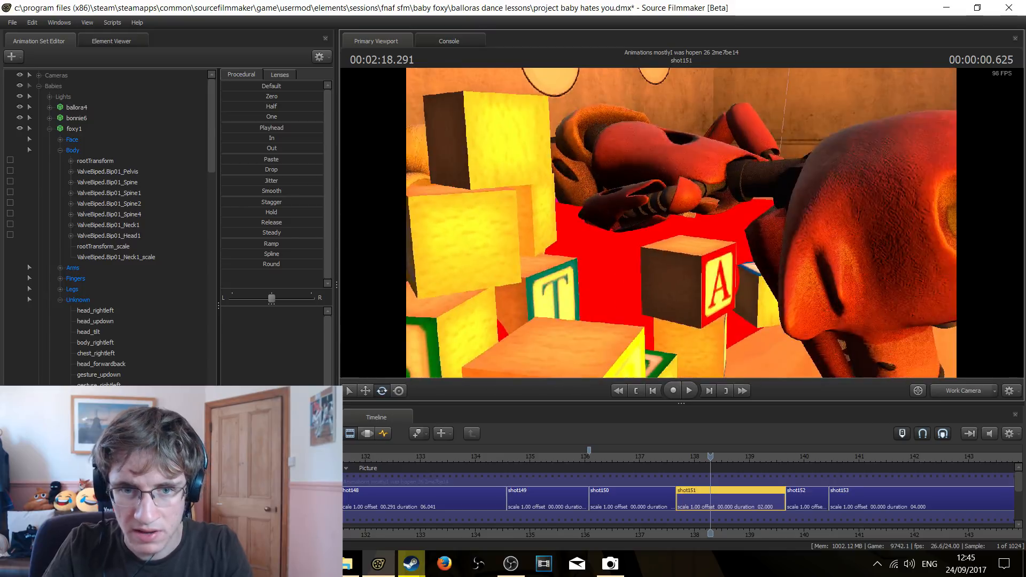
Advance shot151 to 2:18.583 and fly in over the alphabet blocks to examine foxy's body on the floor
key("w")
key("s")
key("Right")
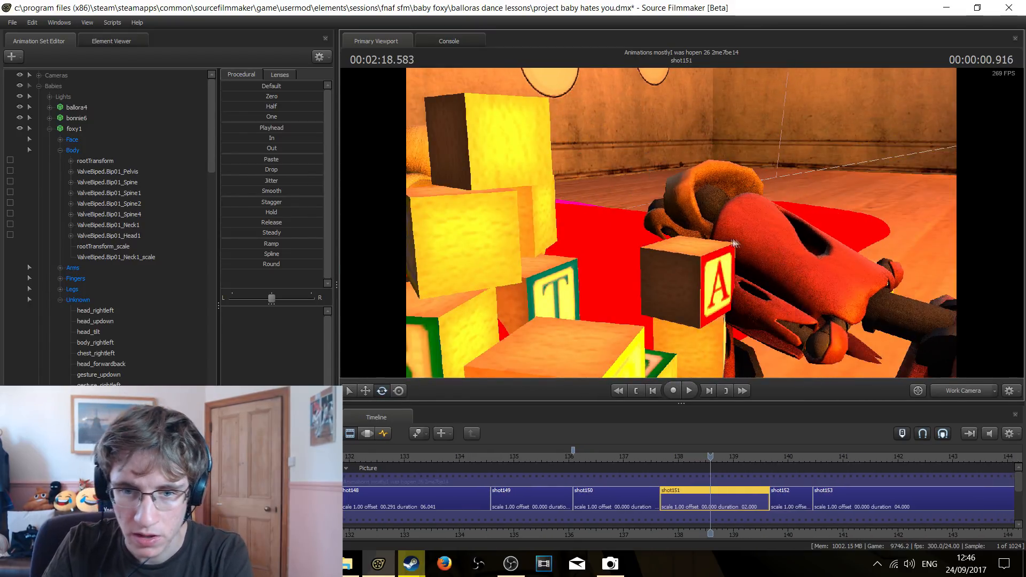
key("Right")
key("Right")
key("Right")
left_click_drag(731, 243, 790, 310)
Step back to 2:18.458 and return the viewport to camera1
key("Left")
key("Left")
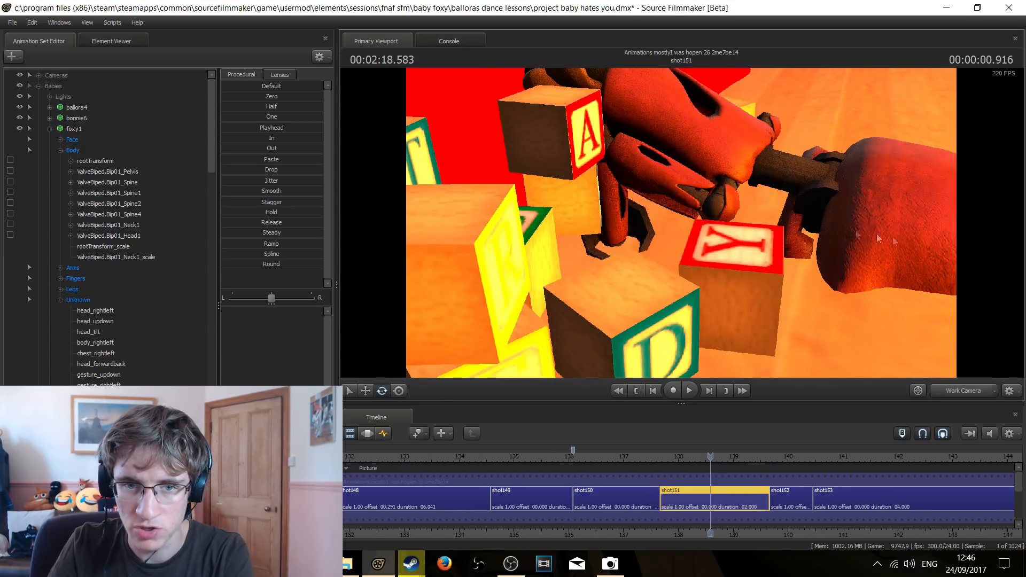
key("Left")
key("Left")
key("Left")
key("Left")
left_click(961, 390)
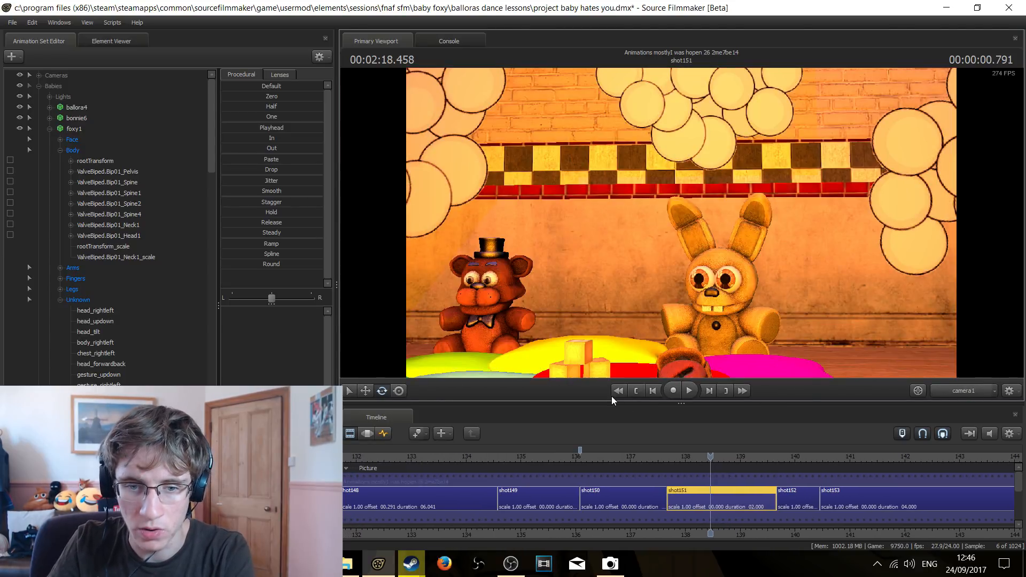
Replay shot151 from its first frame to 2:19.416, replay its middle portion, and park the playhead at 2:18.666
left_click(636, 393)
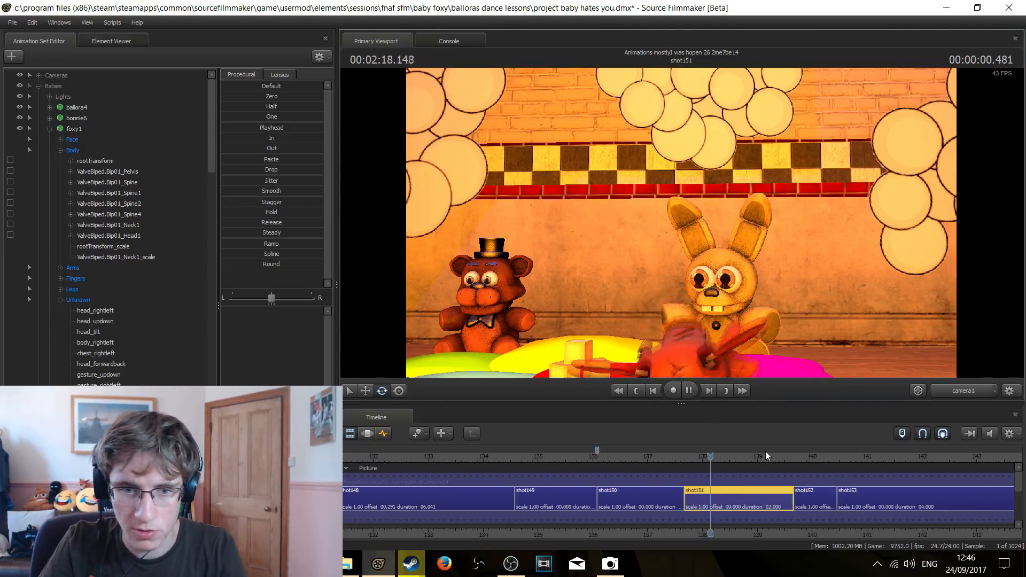
key("space")
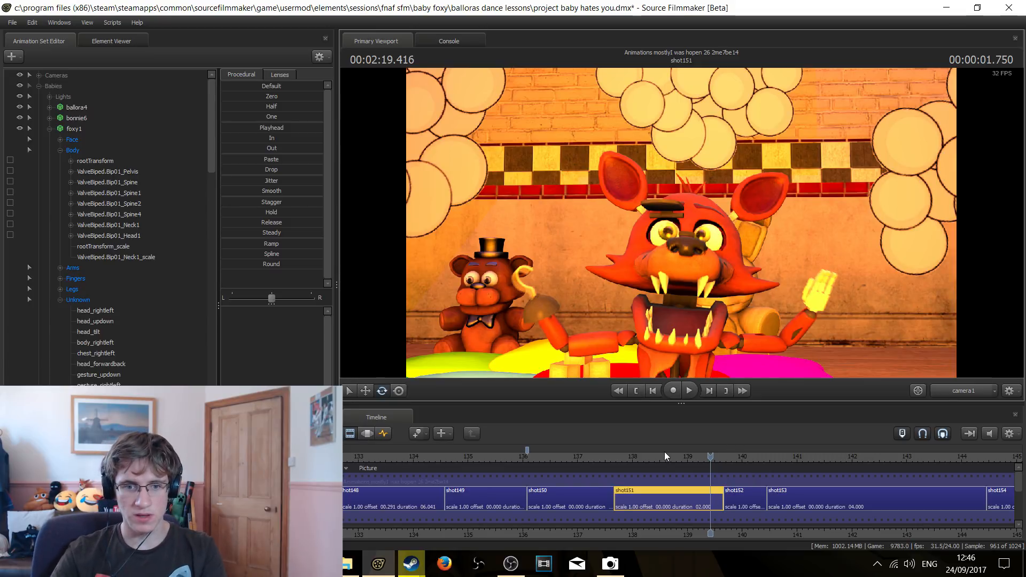
left_click_drag(659, 458, 624, 455)
key("space")
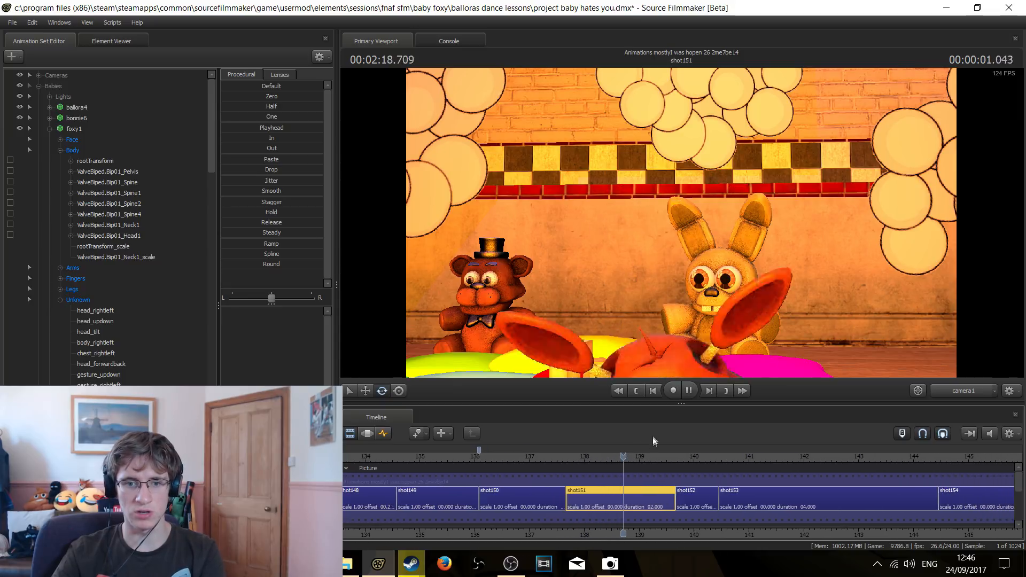
left_click(568, 456)
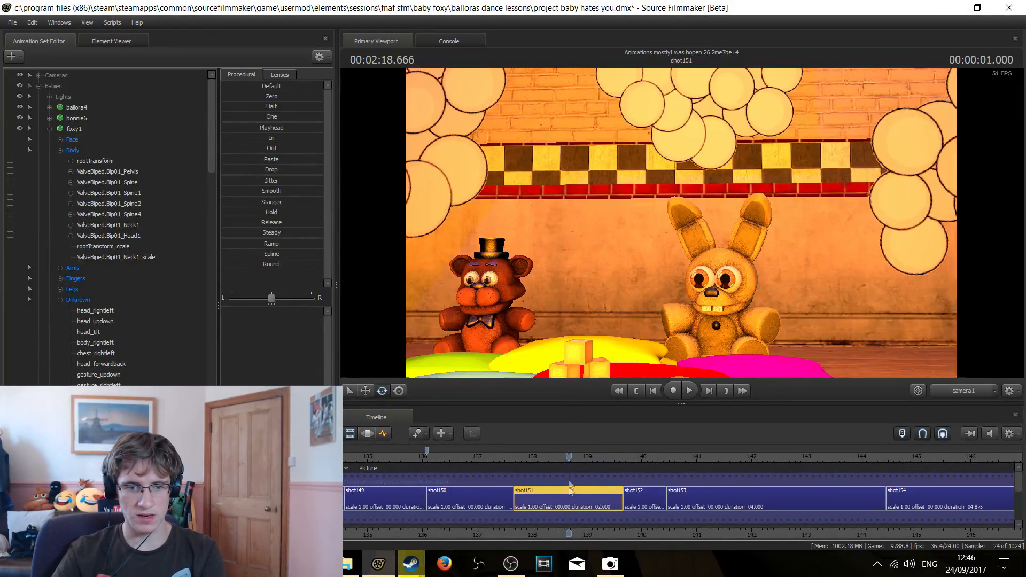
Switch to the Graph Editor and play foxy's jump back up in short bursts, stopping at 2:19.041
left_click(372, 437)
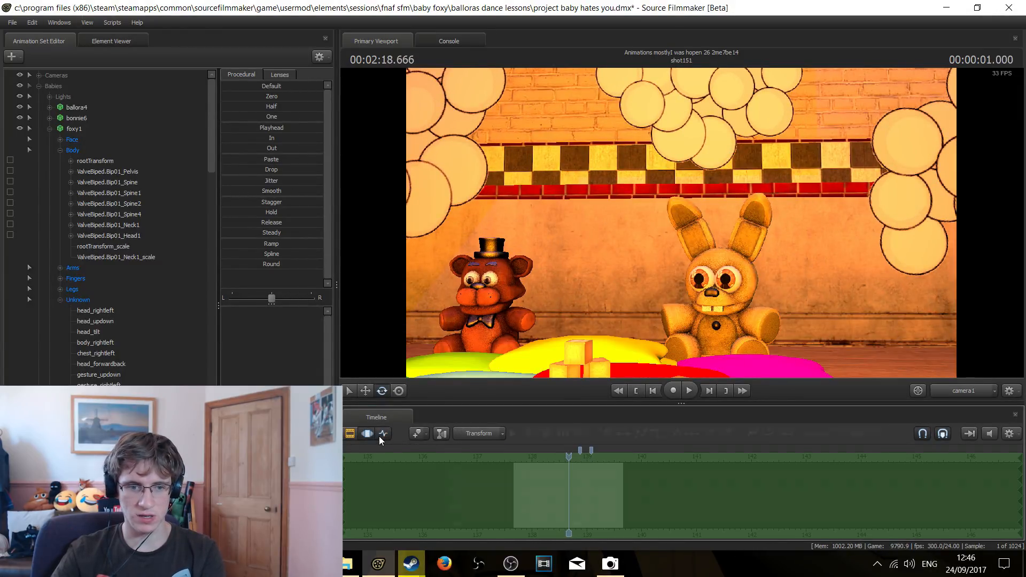
left_click(381, 435)
key("space")
key("space")
key("space")
key("space")
left_click(564, 455)
key("space")
key("space")
key("Left")
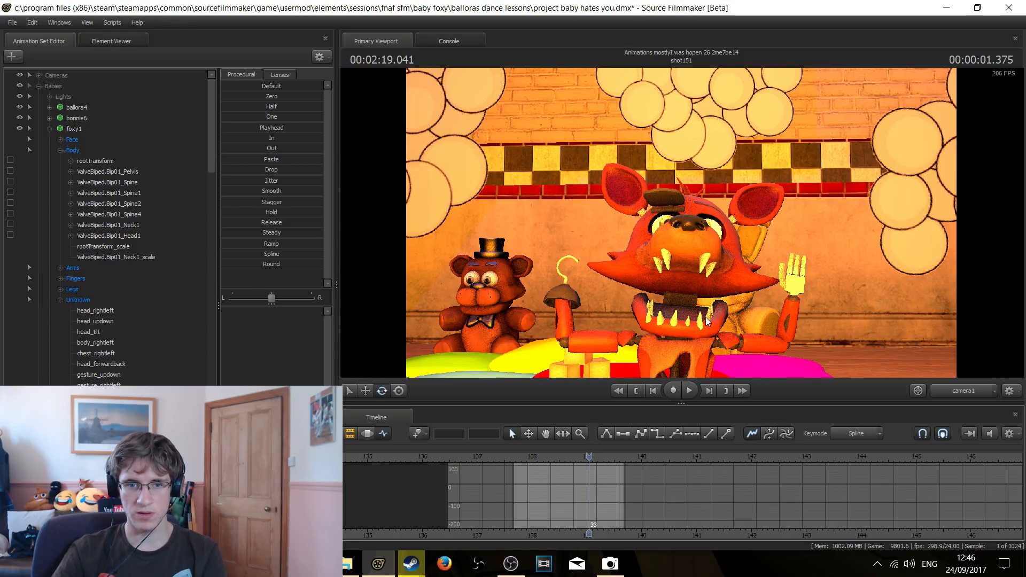
Play the rest of shot151 to 2:19.541 and continue into shot152, stopping at 2:19.958
left_click(689, 392)
left_click(689, 394)
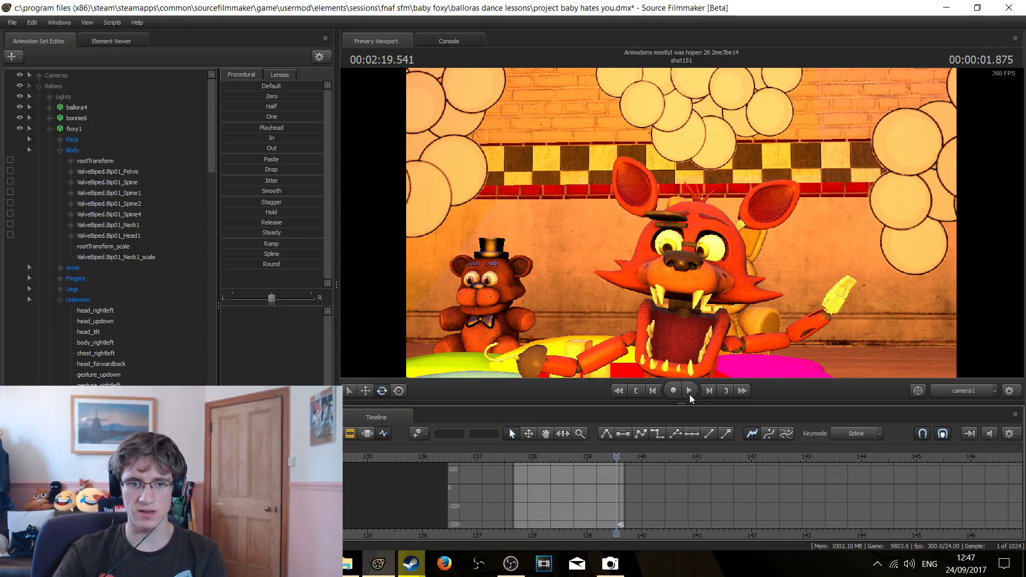
left_click(612, 458)
key("space")
key("space")
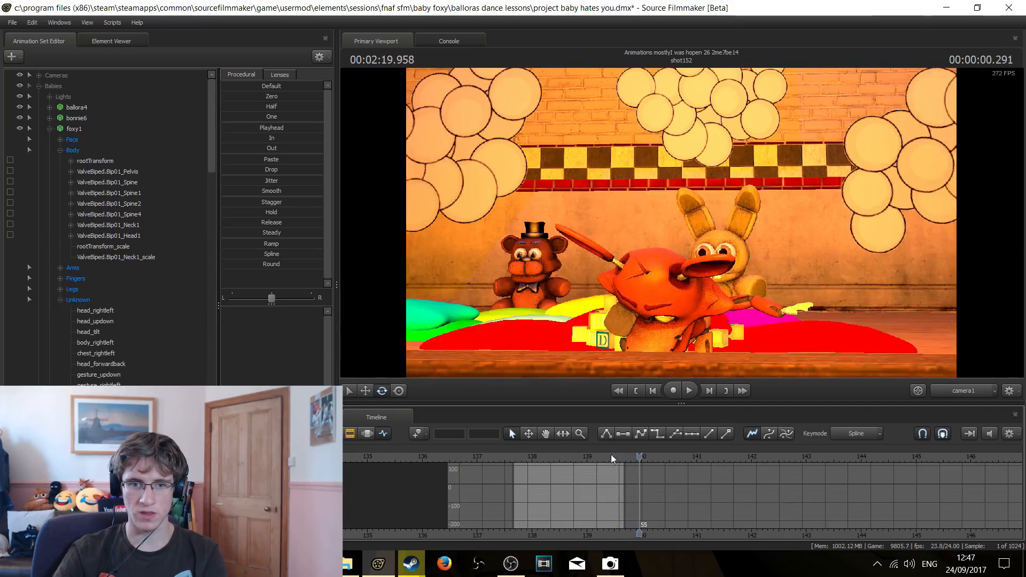
Play shot152 from its first frame into shot153, stopping at 2:20.583
left_click(631, 394)
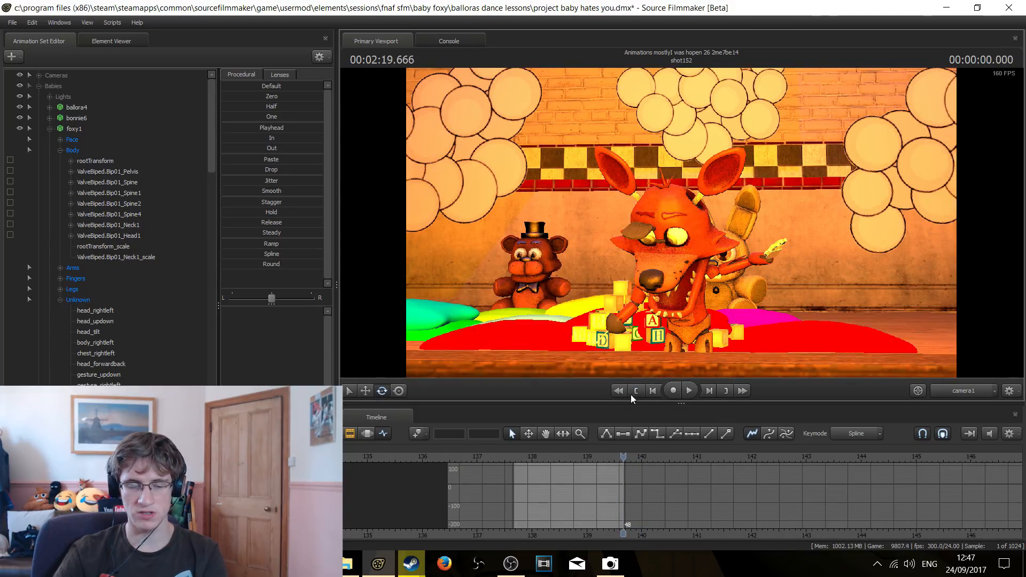
key("space")
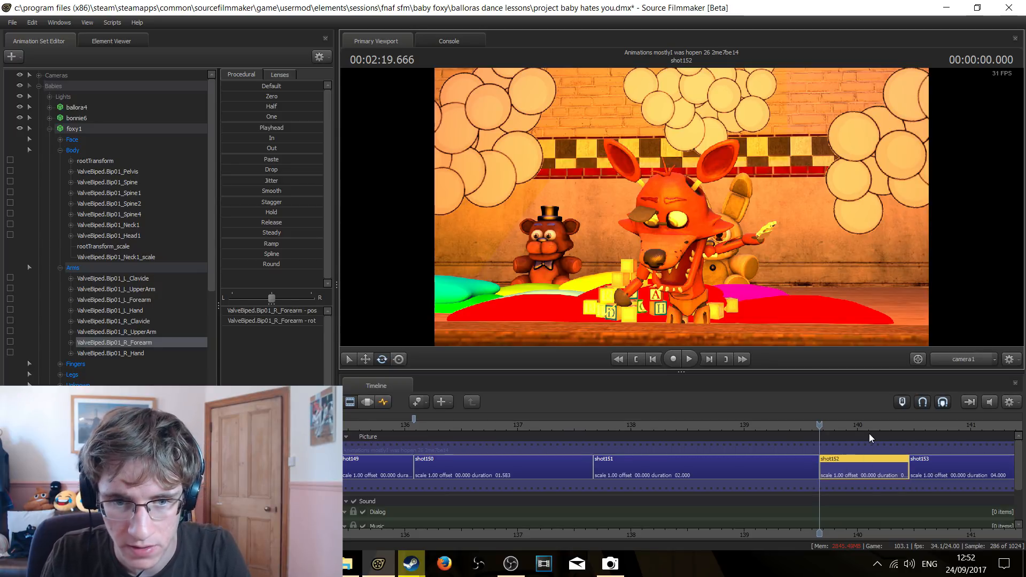
key("space")
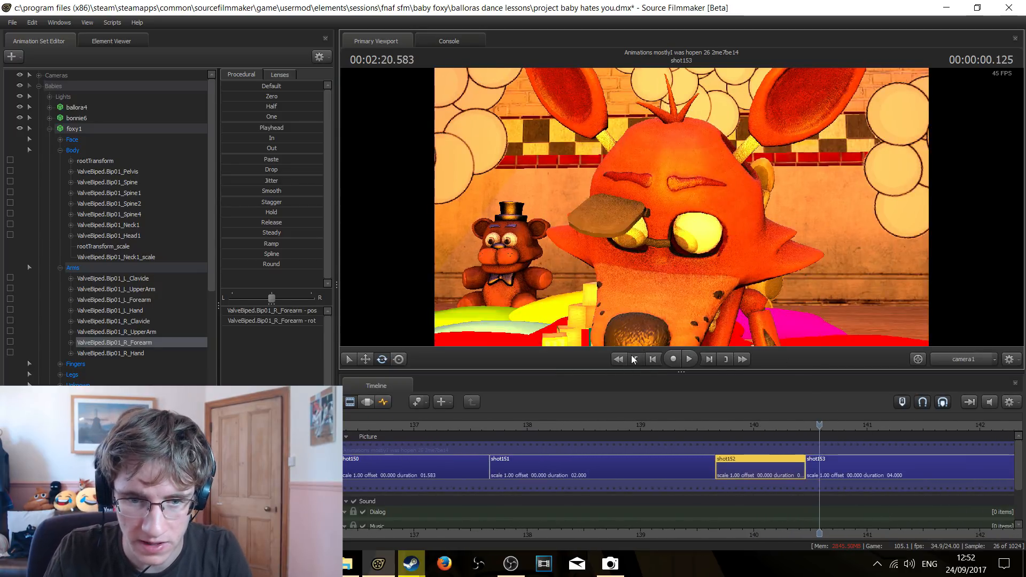
Replay foxy's movement in shot152 and return the playhead to the shot's first frame at 2:19.666
left_click(633, 359)
left_click(634, 359)
key("space")
key("space")
left_click(634, 359)
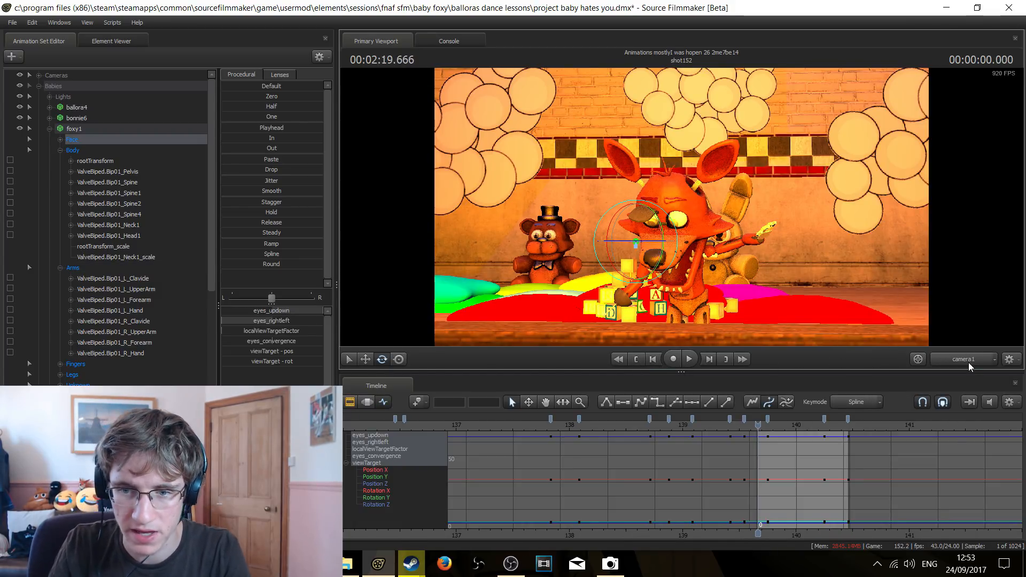
Play shot152 with foxy's eye controls shown in the Graph Editor and return to its first frame
key("space")
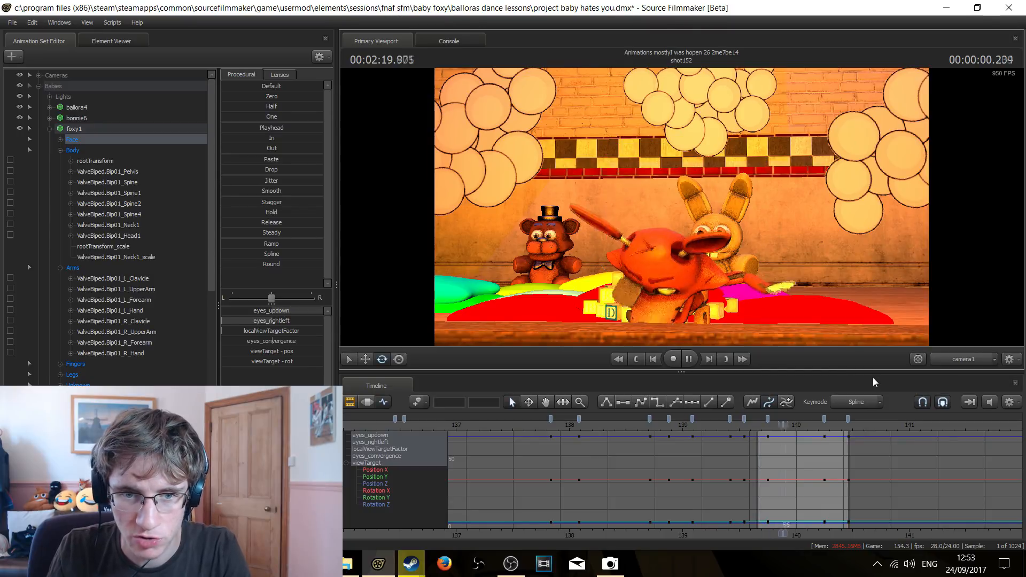
key("space")
left_click(639, 358)
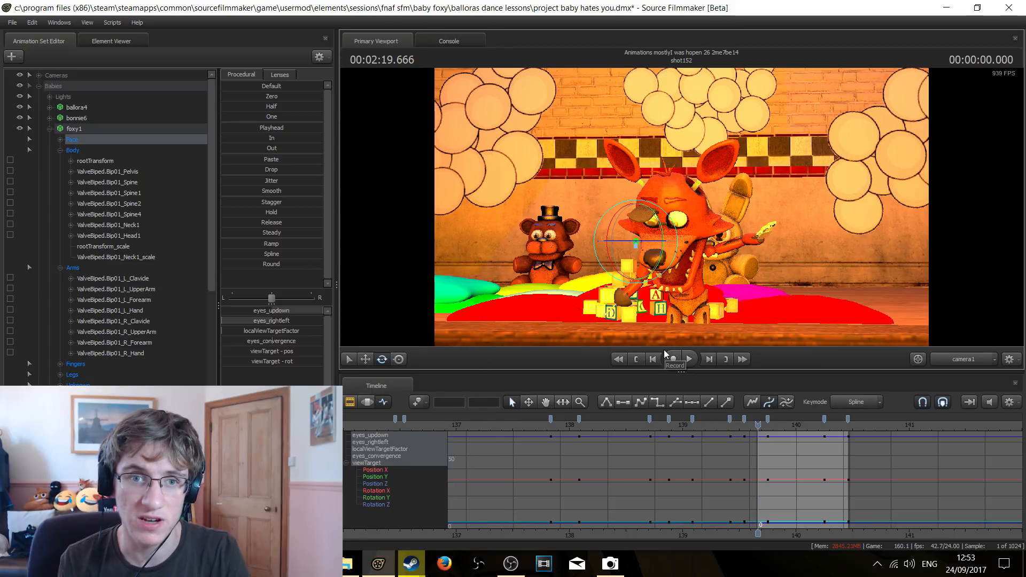
Play shot152 to 2:19.958 to examine foxy's head-down pose, and return to the shot's first frame
key("space")
key("space")
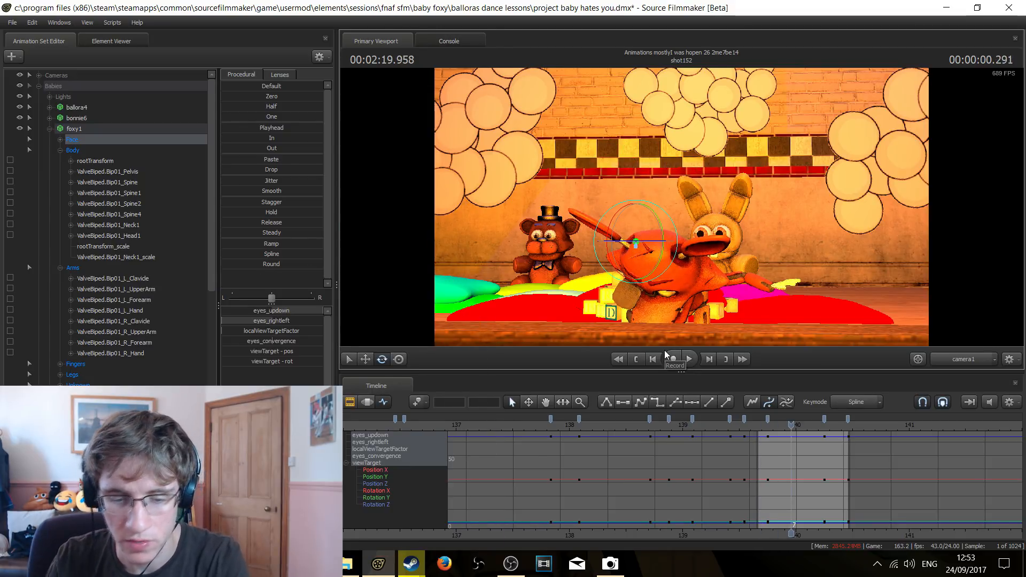
key("Up")
key("Up")
left_click(725, 362)
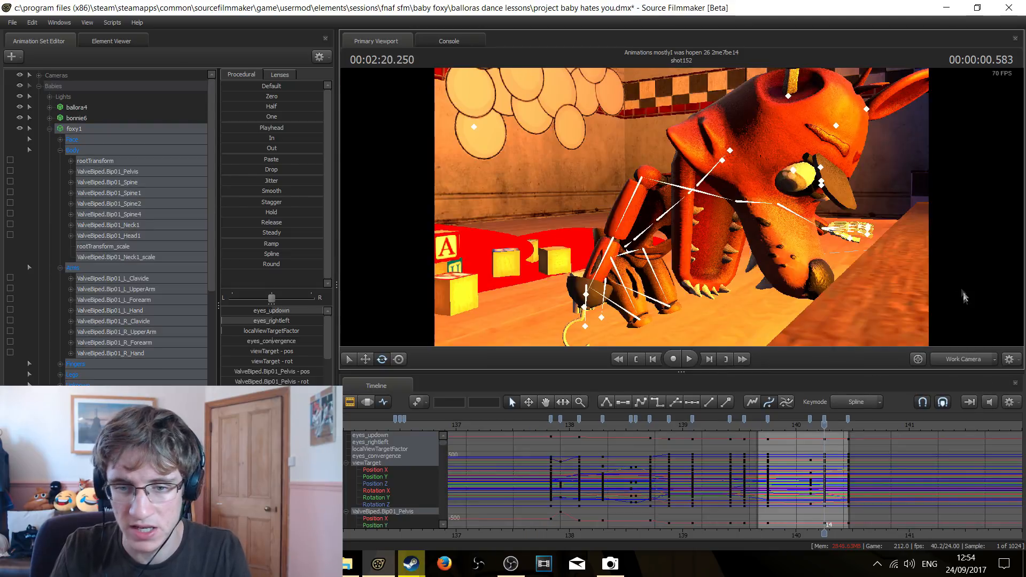
left_click(965, 363)
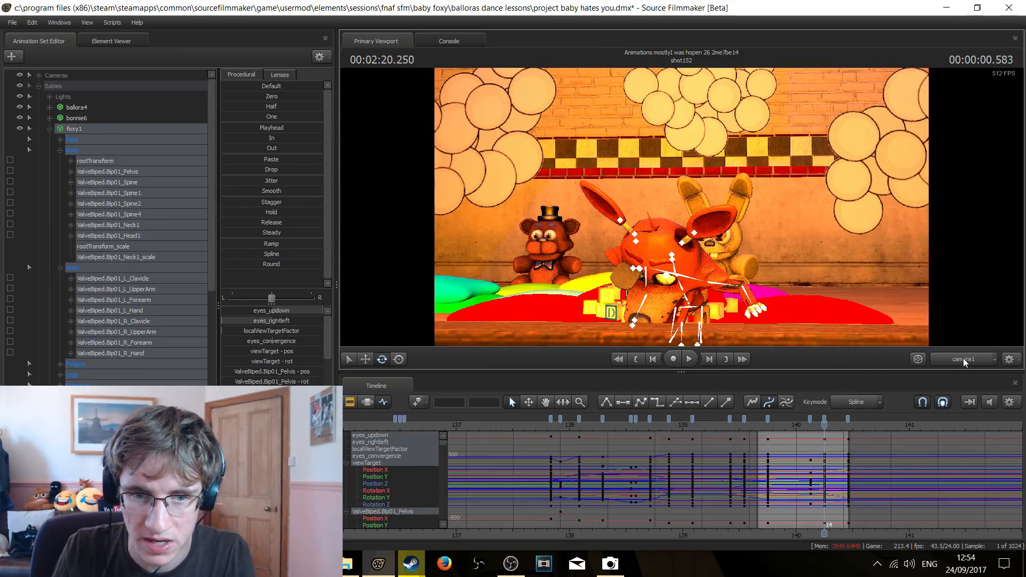
Deselect all of foxy's controls and replay shot152 from its first frame
left_click(641, 359)
left_click(868, 303)
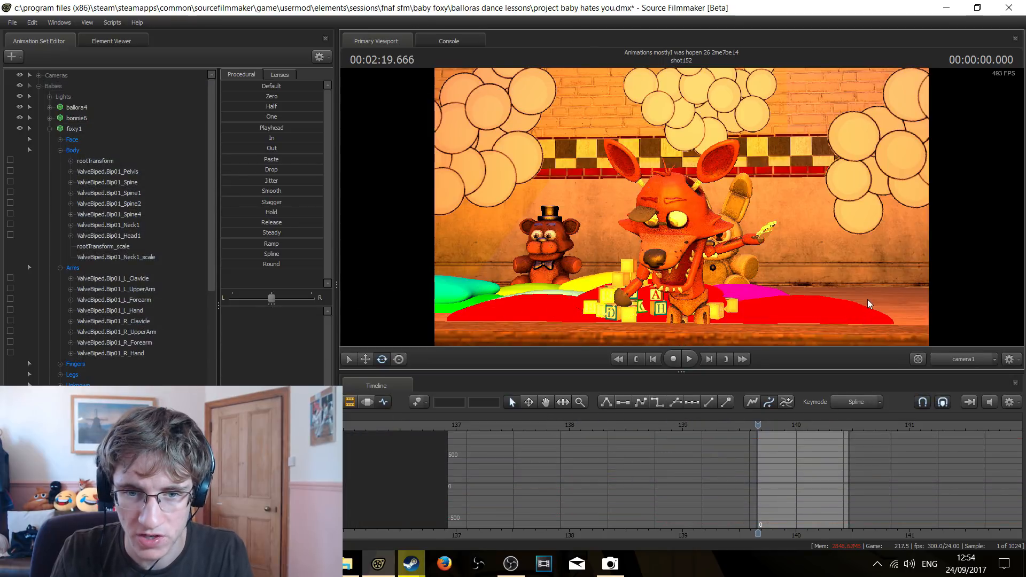
key("space")
left_click(638, 361)
Select the whole foxy1 animation set to show its keyframes and replay shot152 up to shot153 at 2:20.458
left_click(79, 129)
key("space")
left_click(638, 361)
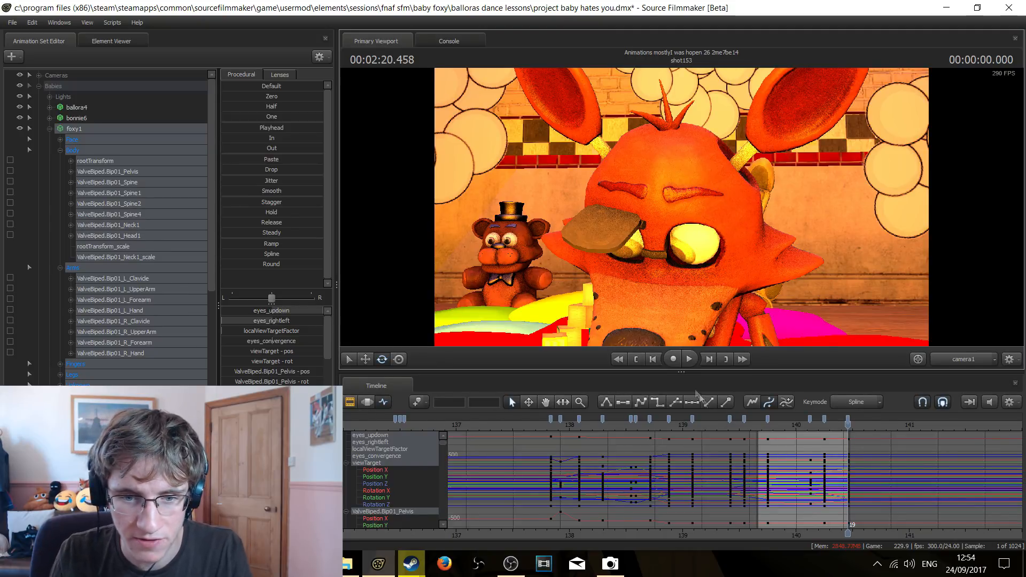
Select shot153 in the Clip Editor, play it to 2:21.250, and return to the Graph Editor
left_click(349, 403)
scroll(917, 475, "down", 8)
left_click(879, 457)
key("space")
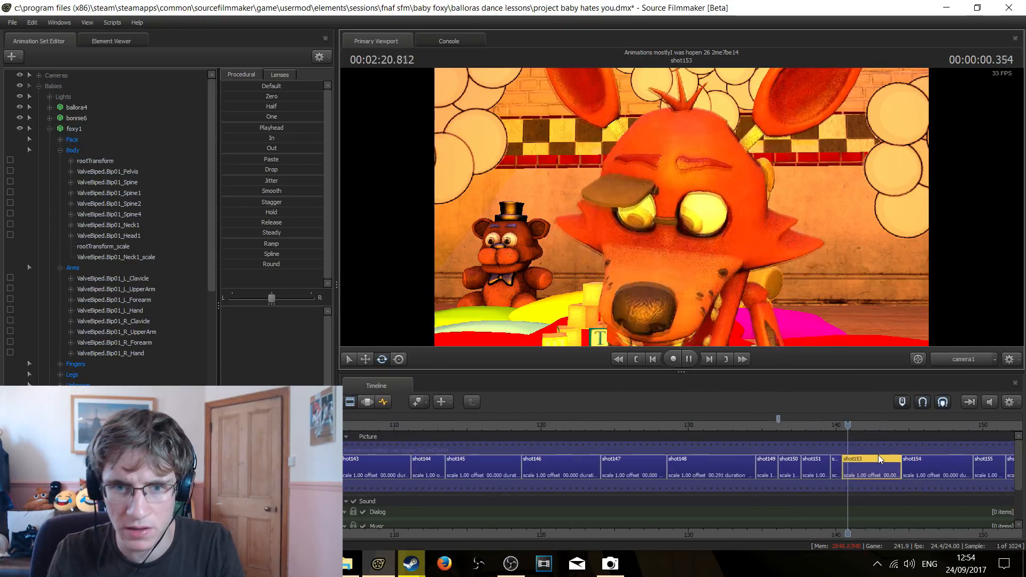
key("space")
left_click(384, 402)
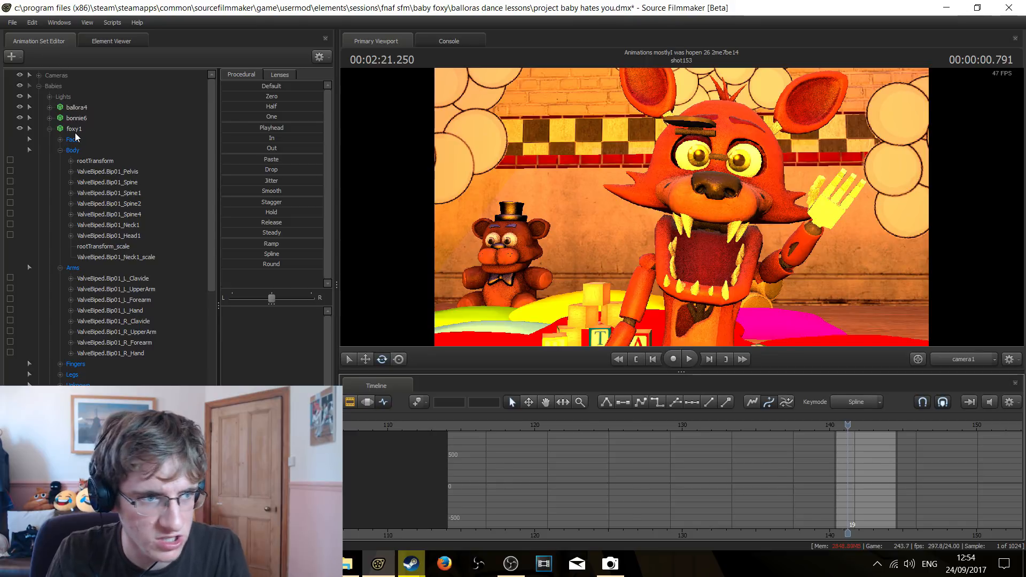
Select the whole foxy1 animation set and step between its keyframes around 2:21.500 in shot153
left_click(76, 131)
key("Down")
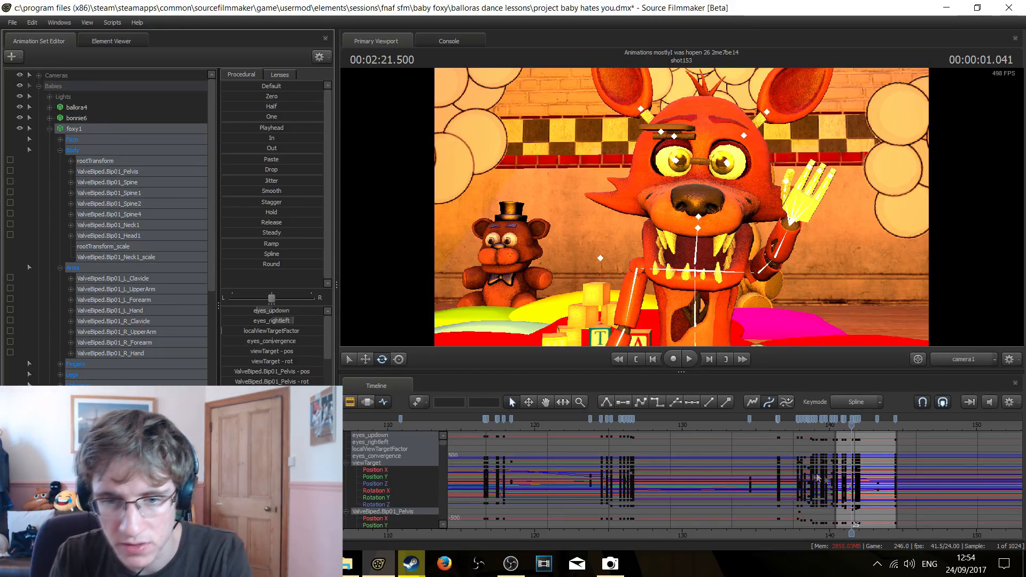
key("Up")
key("Up")
key("Down")
key("Down")
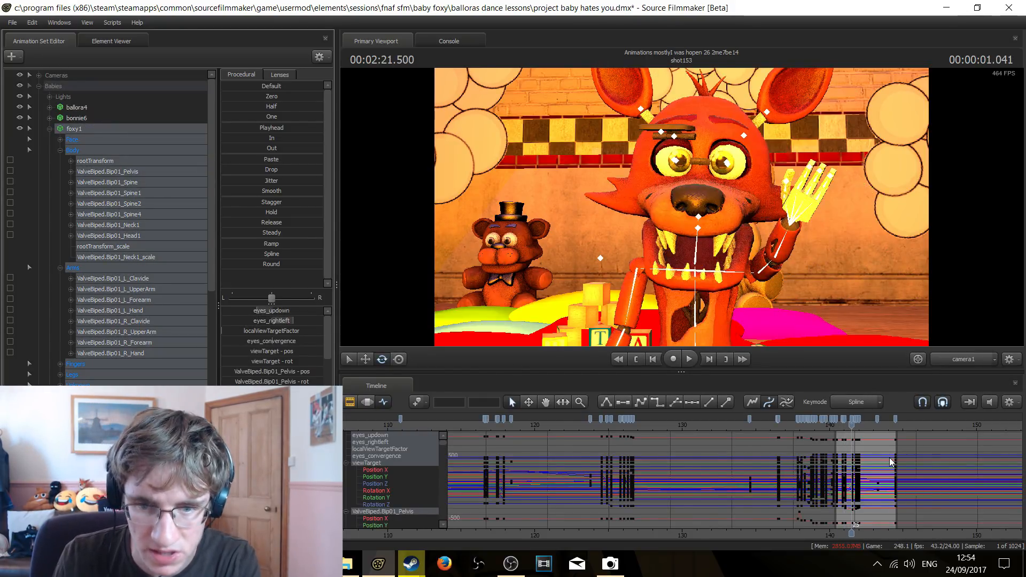
scroll(851, 414, "up", 5)
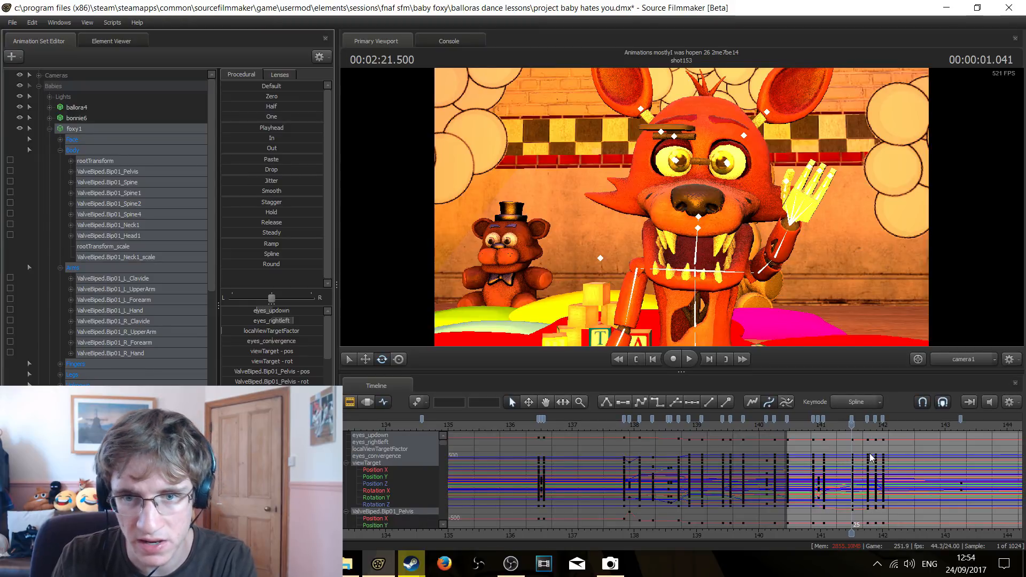
Step back and forth through foxy's keyframes between 2:21.500 and 2:22.000 to compare the hand and head poses
key("Down")
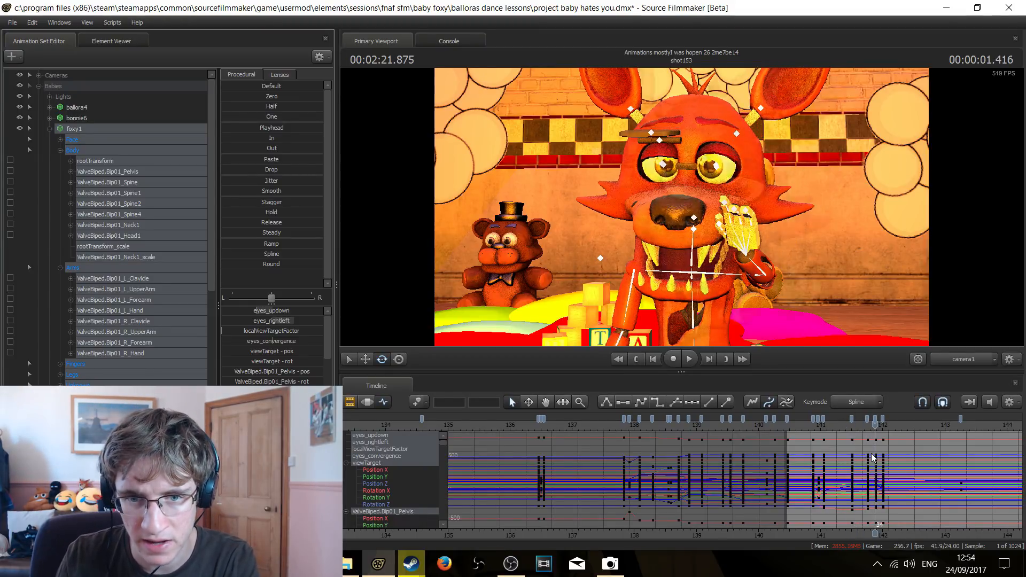
key("Down")
key("Down")
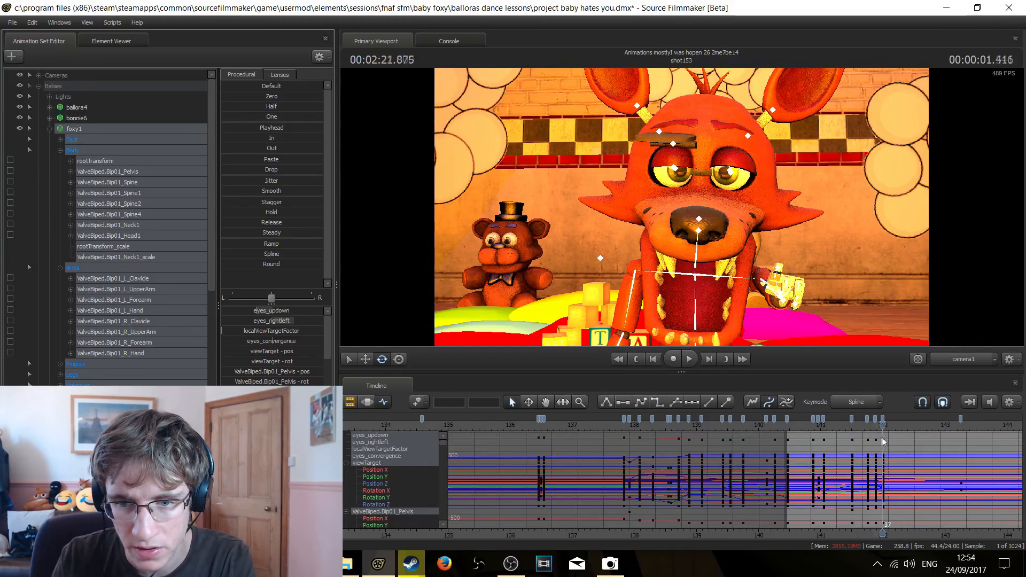
key("Up")
key("Up")
key("Down")
key("Down")
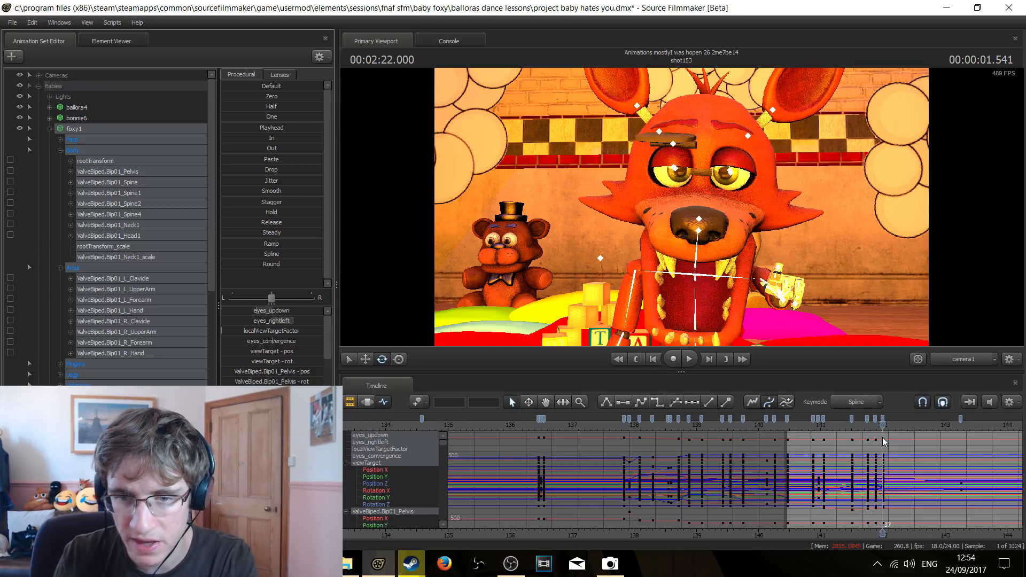
key("Up")
key("Up")
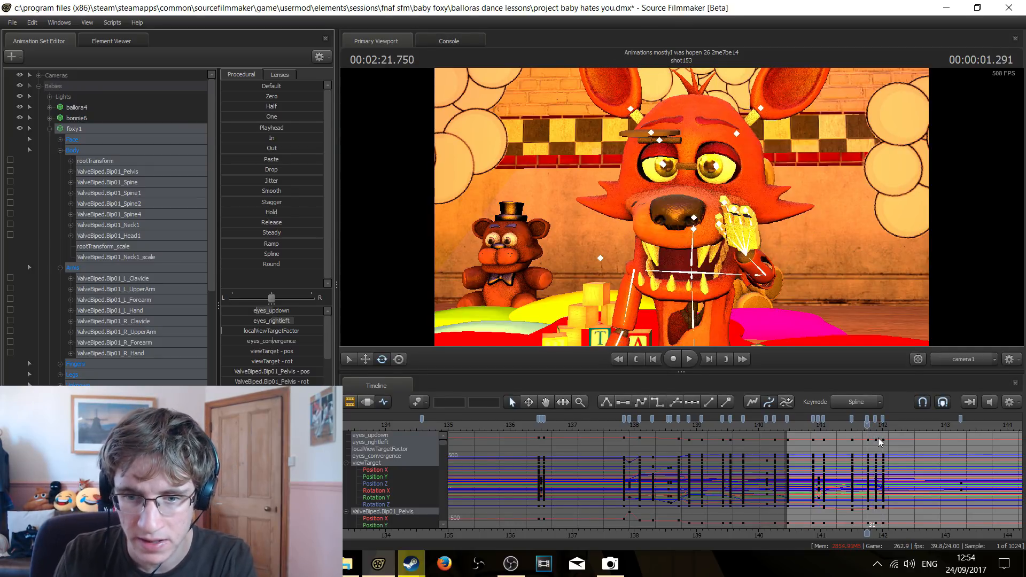
Try deleting foxy's in-between keyframes at 2:21.750 and 2:21.875, play the motion without them, and undo the deletion
left_click(867, 420)
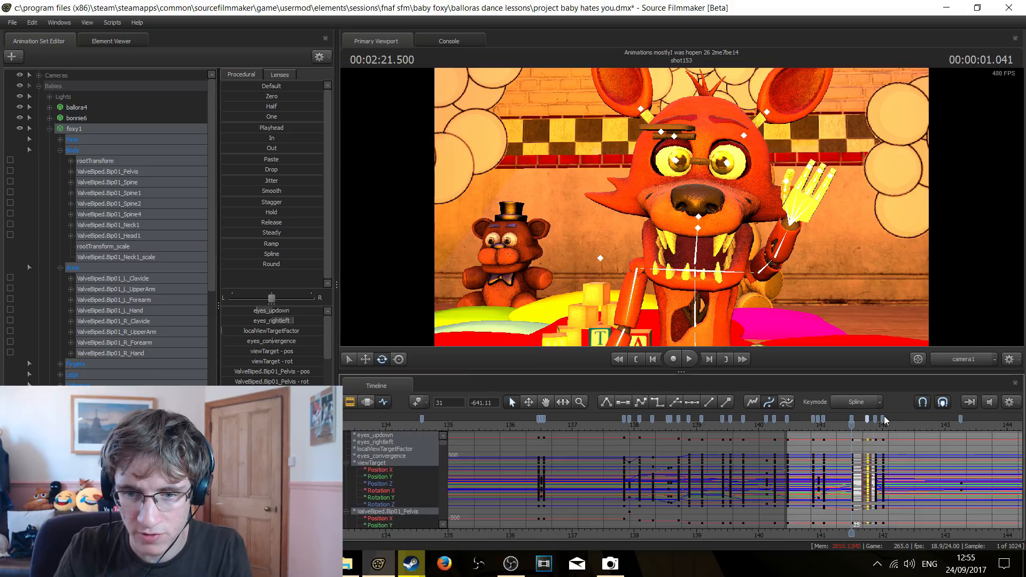
left_click(875, 419, "shift")
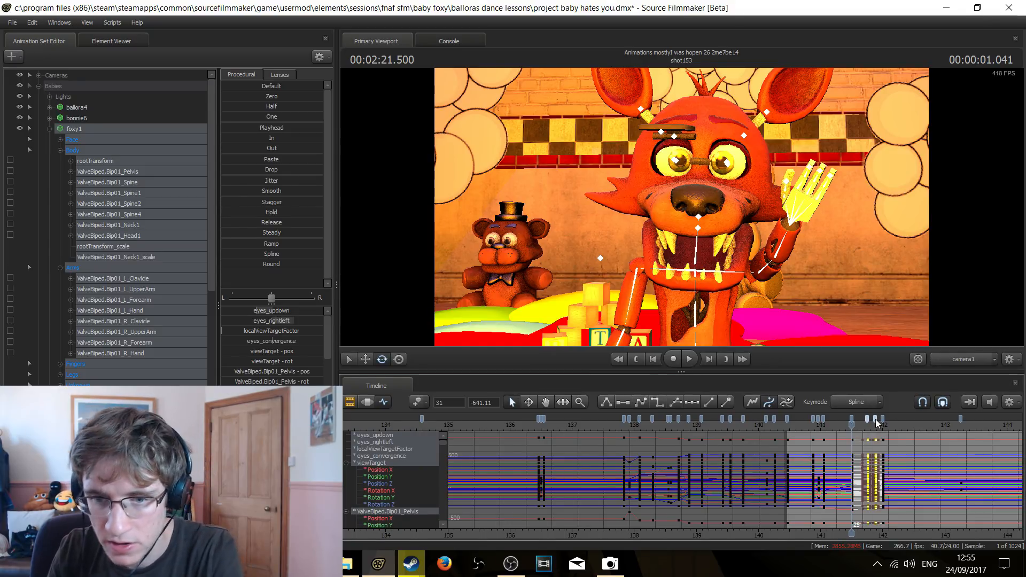
key("Delete")
key("space")
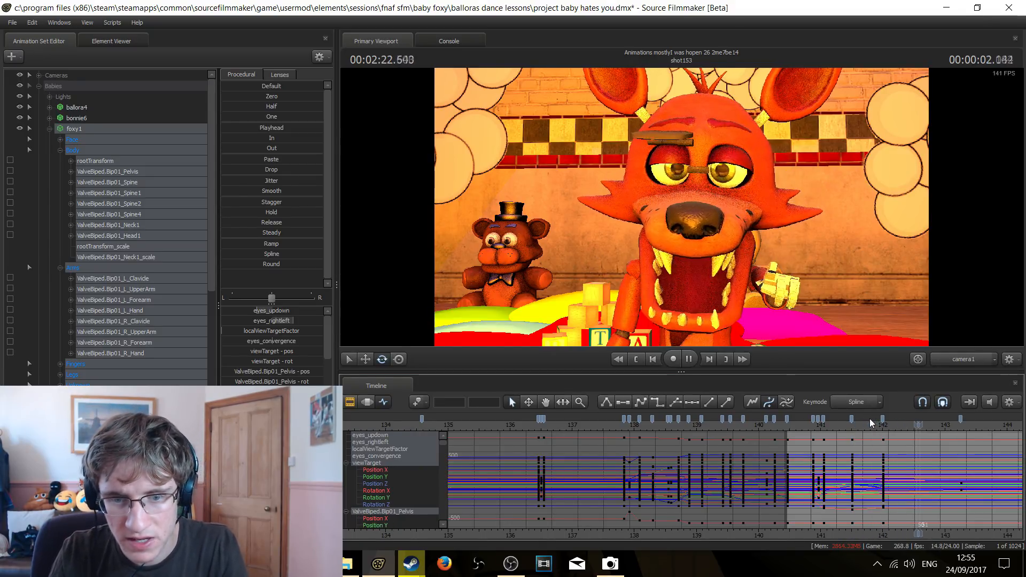
key("space")
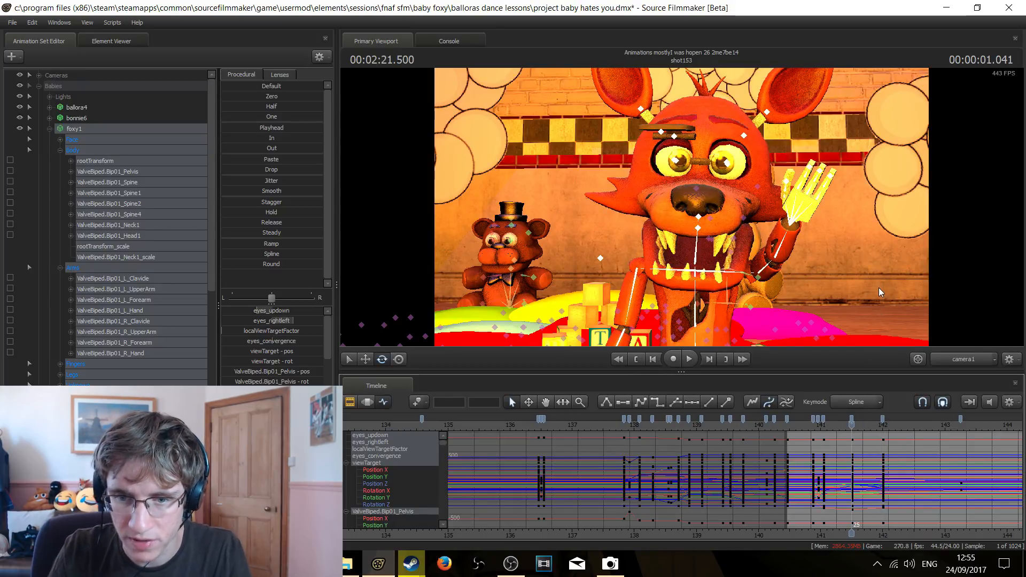
key("ctrl+z")
Deselect all of foxy's controls and replay the hand movement in shot153, stopping at 2:22.666
left_click(879, 289)
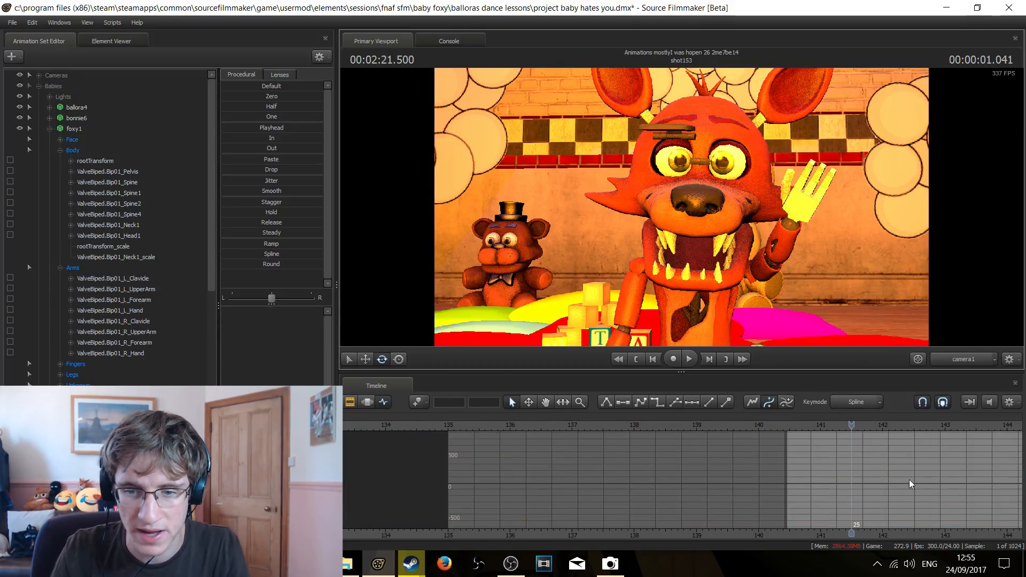
key("space")
key("space")
left_click(841, 425)
key("space")
key("space")
key("space")
Play shot153 on to 2:23.250 with the whole foxy1 animation set selected, and deselect its controls
key("space")
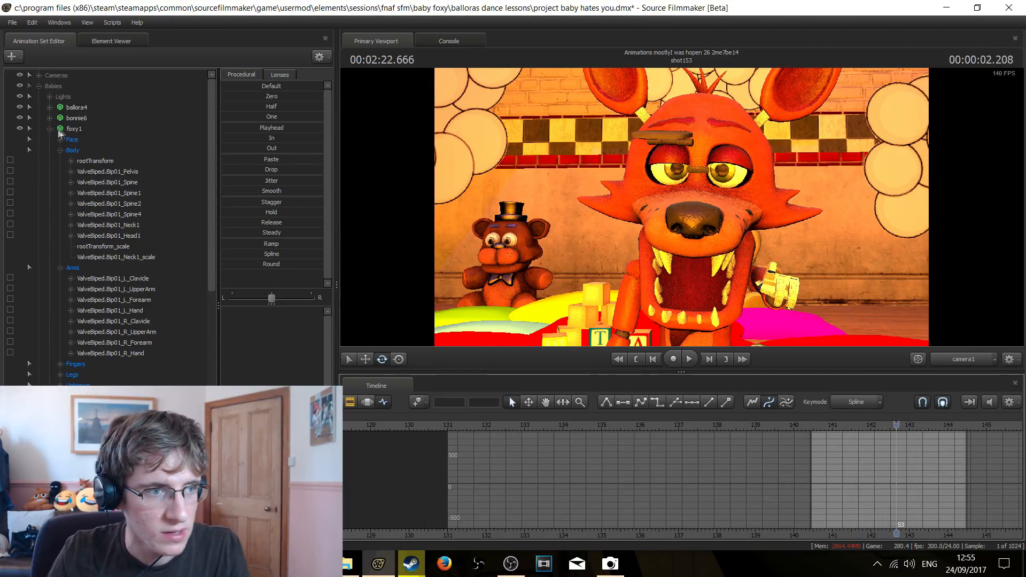
left_click(82, 130)
key("space")
key("space")
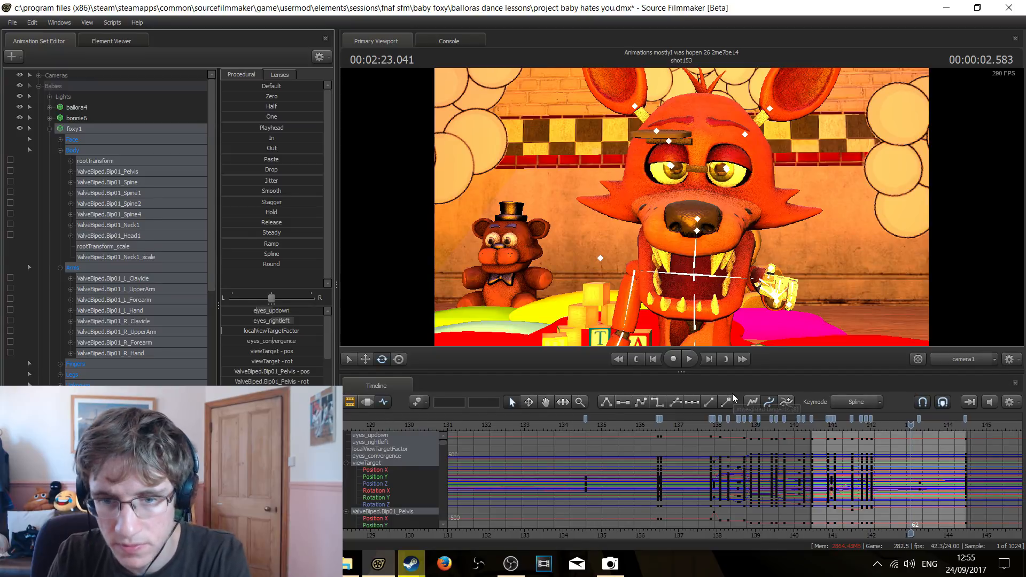
key("space")
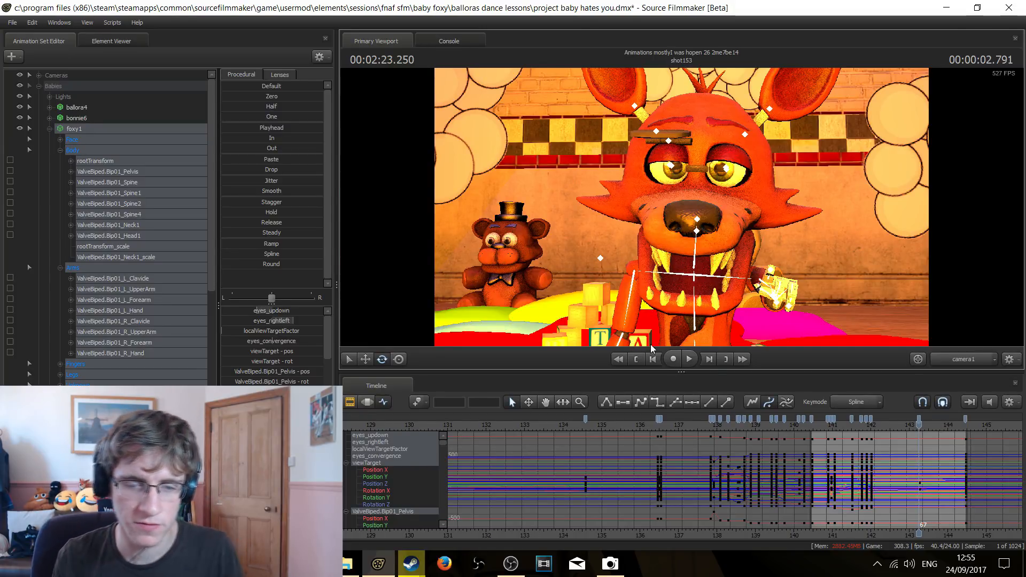
left_click(568, 229)
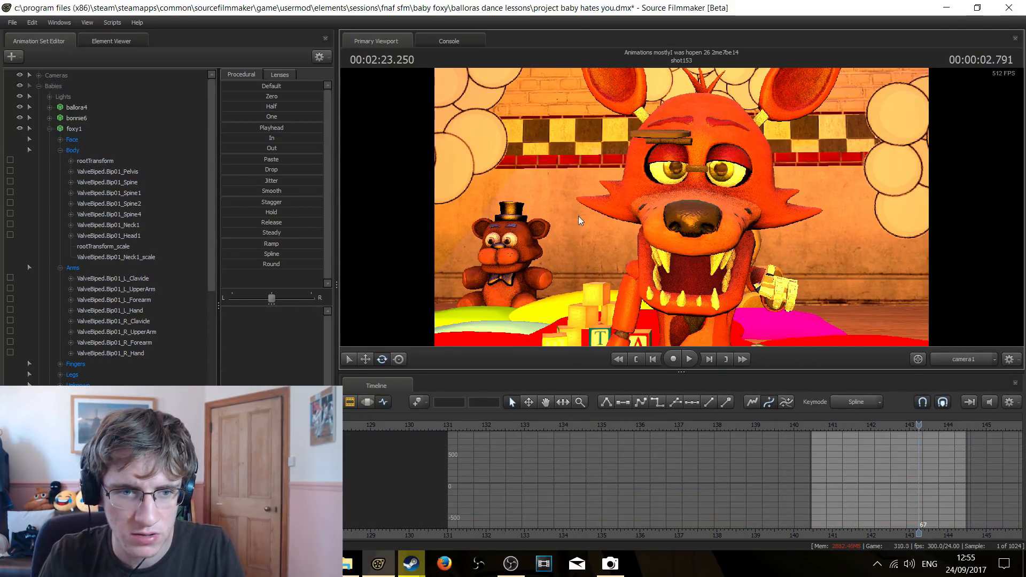